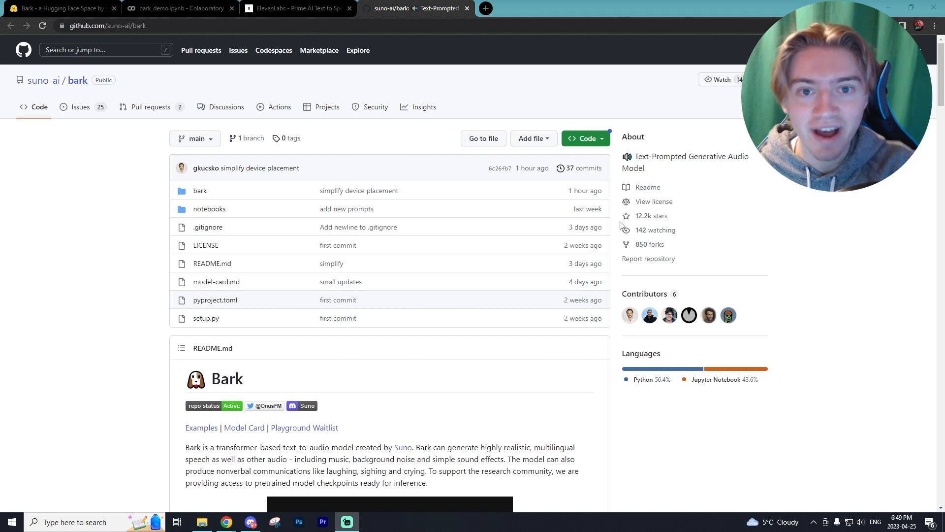
{"action": "scroll", "coordinate": [490, 111], "scroll_direction": "down", "scroll_amount": 15}
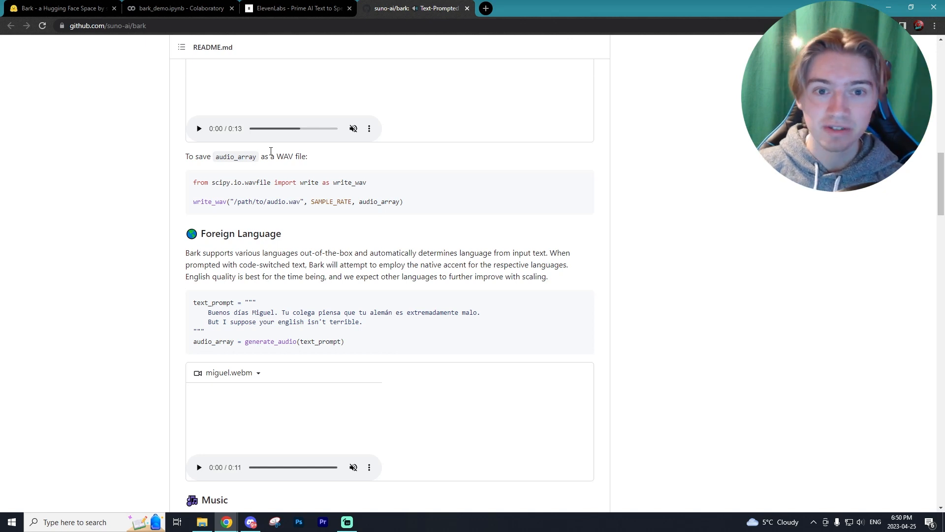
{"action": "mouse_move", "coordinate": [389, 192]}
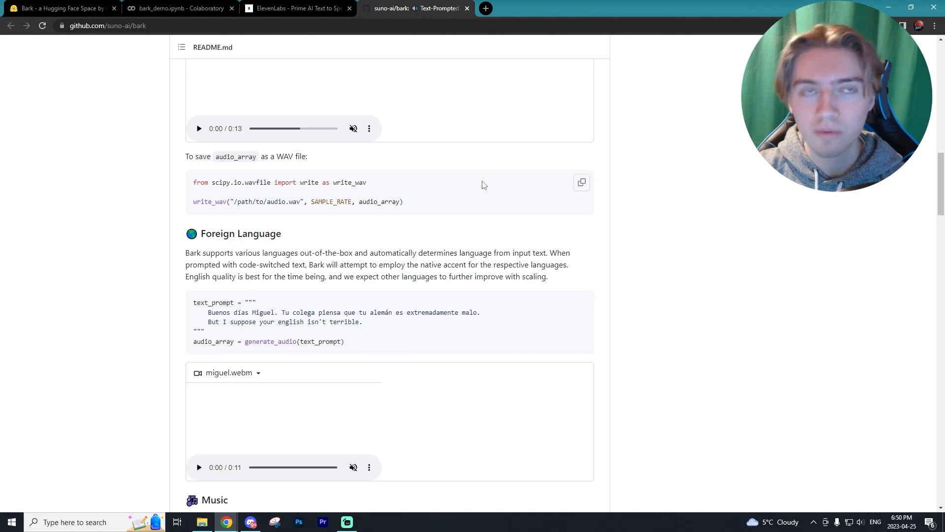
{"action": "scroll", "coordinate": [484, 185], "scroll_direction": "up", "scroll_amount": 2}
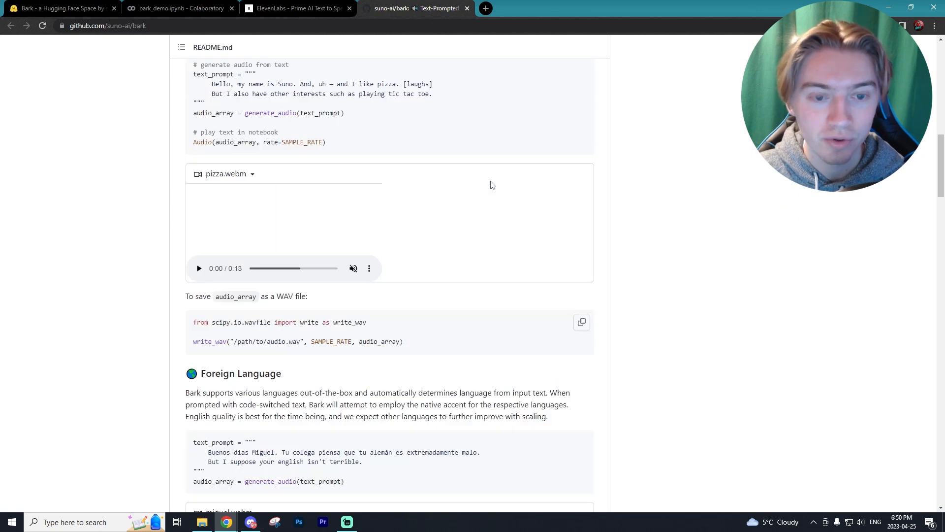
{"action": "scroll", "coordinate": [347, 244], "scroll_direction": "down", "scroll_amount": 3}
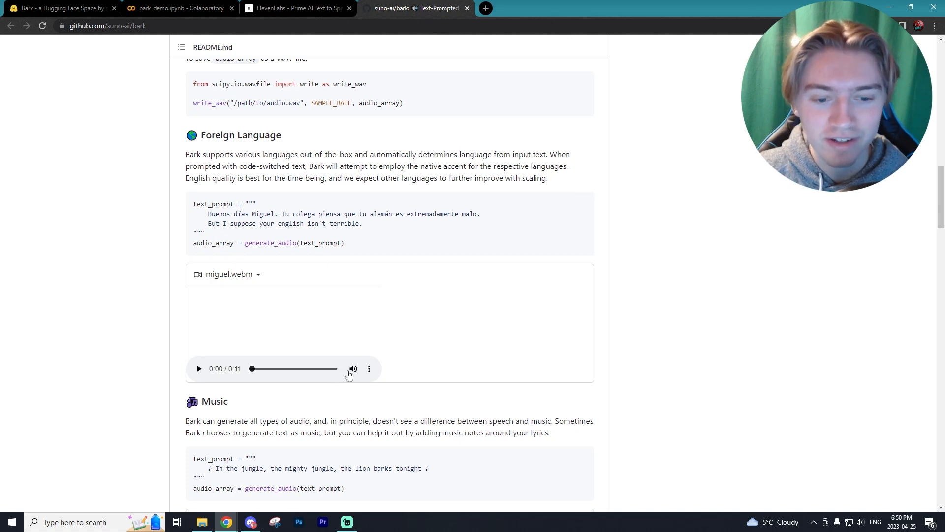
Adjust the player volume and play the Spanish-English miguel.webm sample
{"action": "mouse_move", "coordinate": [353, 368]}
{"action": "left_click_drag", "start_coordinate": [353, 369], "coordinate": [336, 369]}
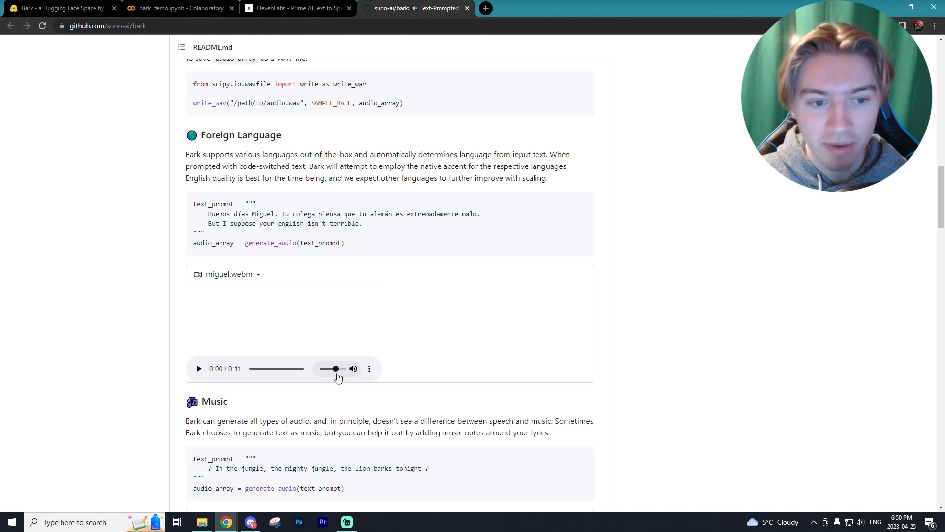
{"action": "left_click_drag", "start_coordinate": [337, 368], "coordinate": [348, 370]}
{"action": "left_click", "coordinate": [199, 369]}
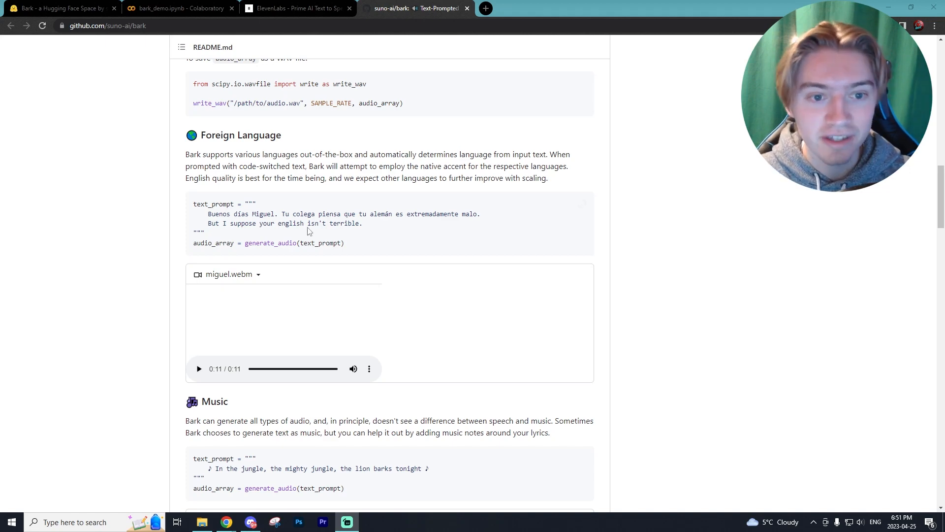
{"action": "scroll", "coordinate": [358, 238], "scroll_direction": "up", "scroll_amount": 3}
{"action": "scroll", "coordinate": [358, 238], "scroll_direction": "up", "scroll_amount": 2}
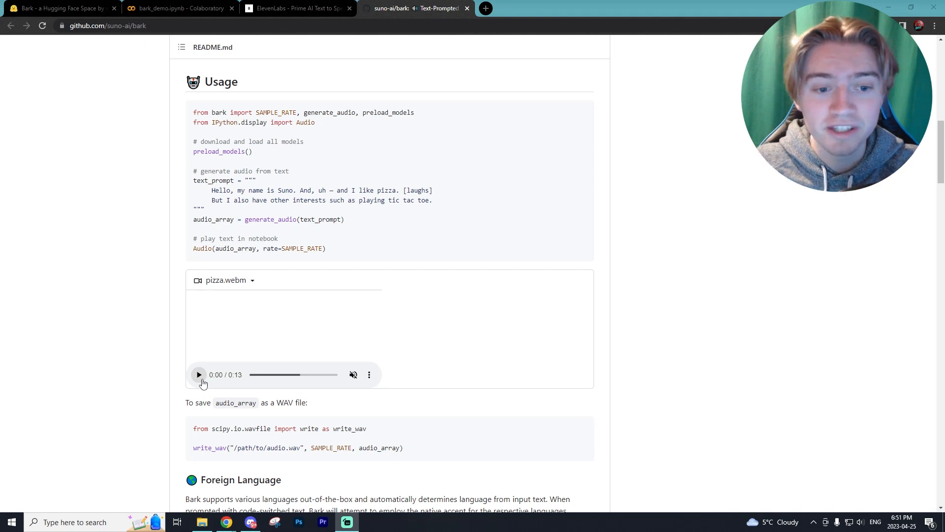
{"action": "mouse_move", "coordinate": [215, 208]}
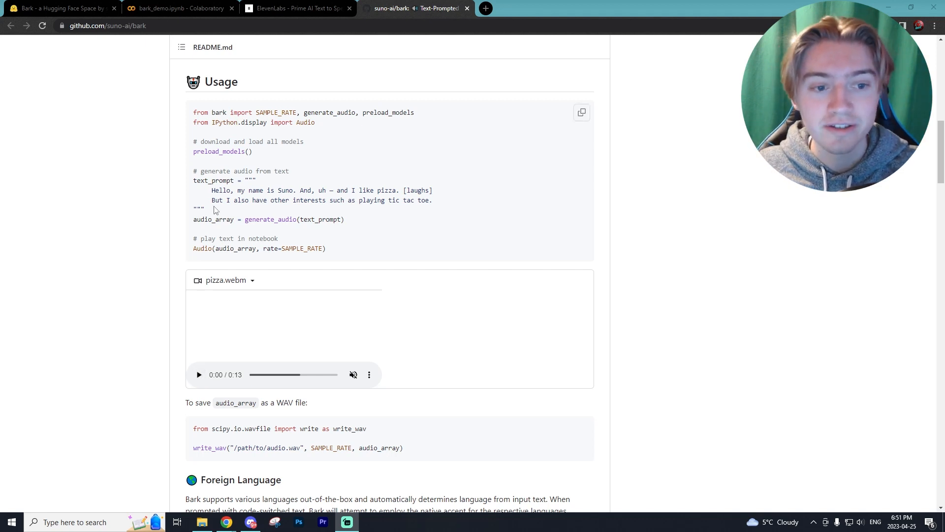
Highlight 'Hello, my name is Suno' in the Usage code and play pizza.webm
{"action": "left_click_drag", "start_coordinate": [211, 191], "coordinate": [292, 190]}
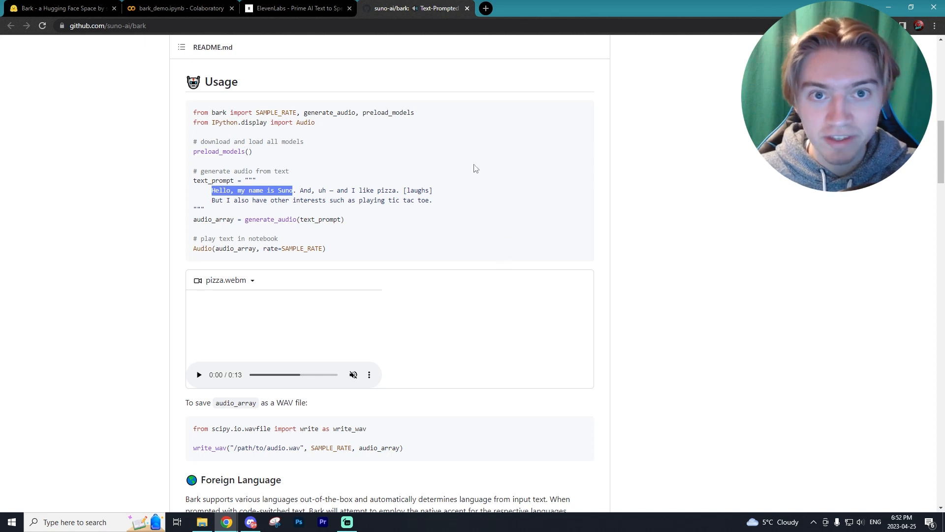
{"action": "left_click", "coordinate": [353, 375]}
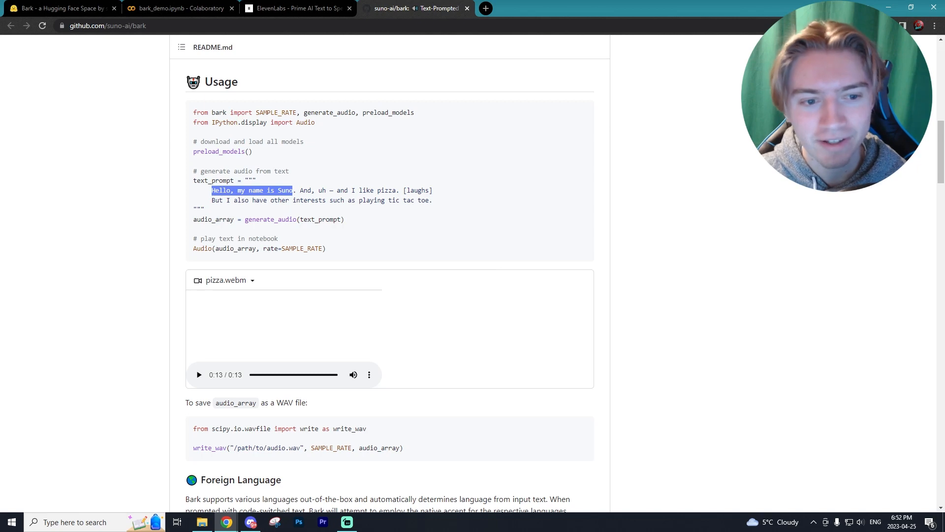
{"action": "scroll", "coordinate": [445, 296], "scroll_direction": "down", "scroll_amount": 2}
{"action": "mouse_move", "coordinate": [389, 290]}
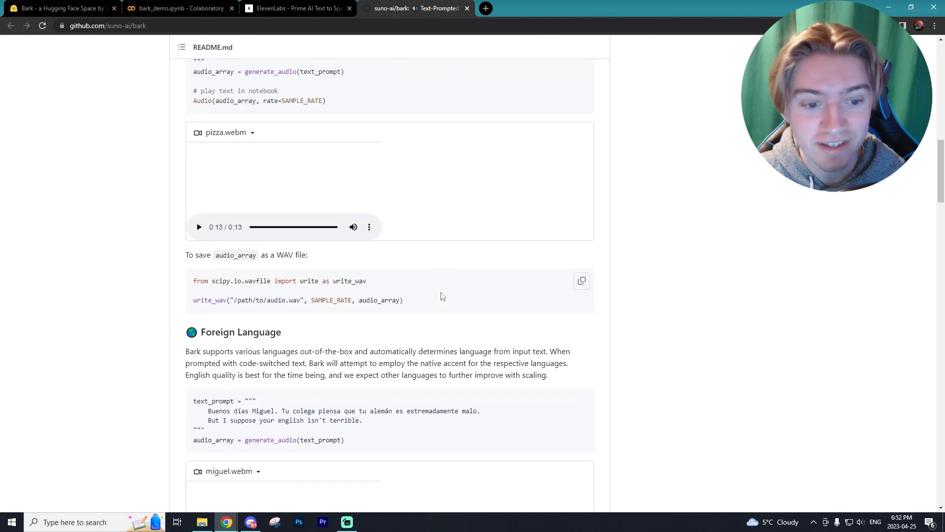
{"action": "scroll", "coordinate": [441, 295], "scroll_direction": "down", "scroll_amount": 8}
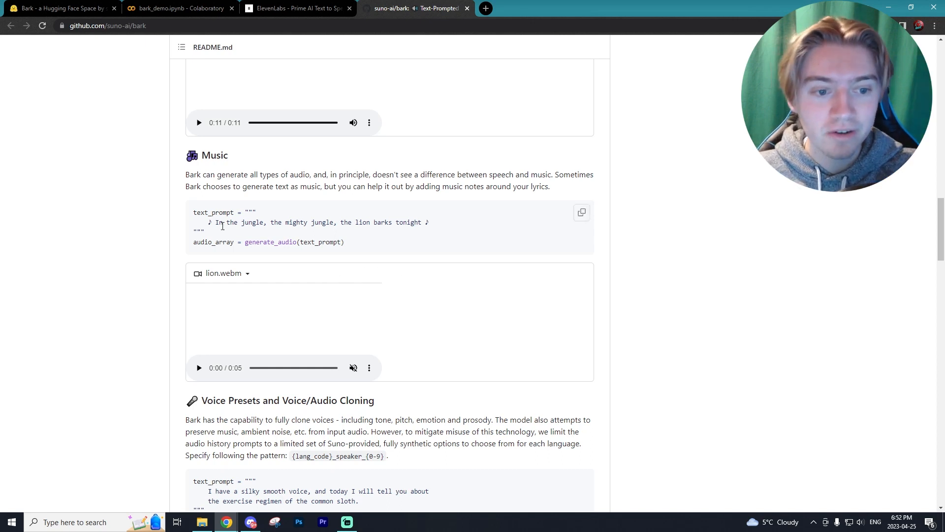
Highlight the jungle lyric and music note in the prompt, then play lion.webm
{"action": "left_click_drag", "start_coordinate": [215, 222], "coordinate": [394, 221]}
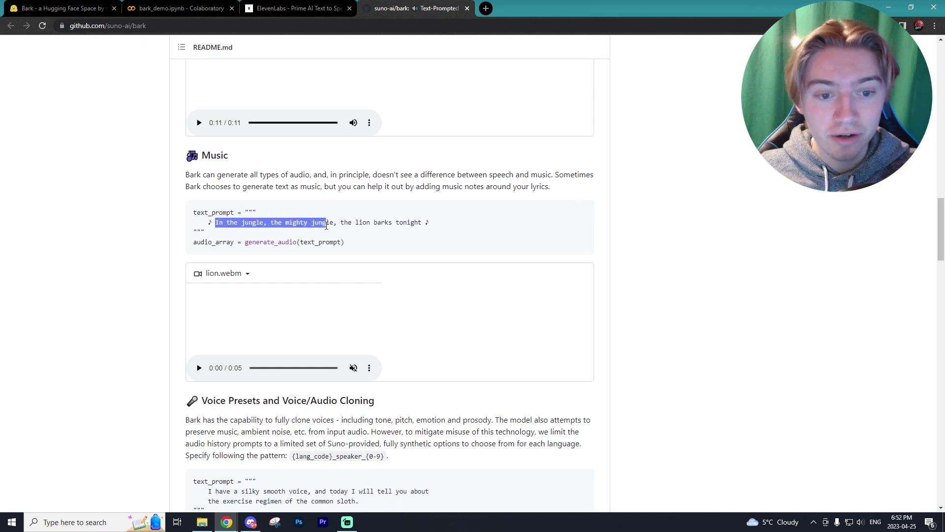
{"action": "left_click", "coordinate": [404, 226]}
{"action": "double_click", "coordinate": [427, 222]}
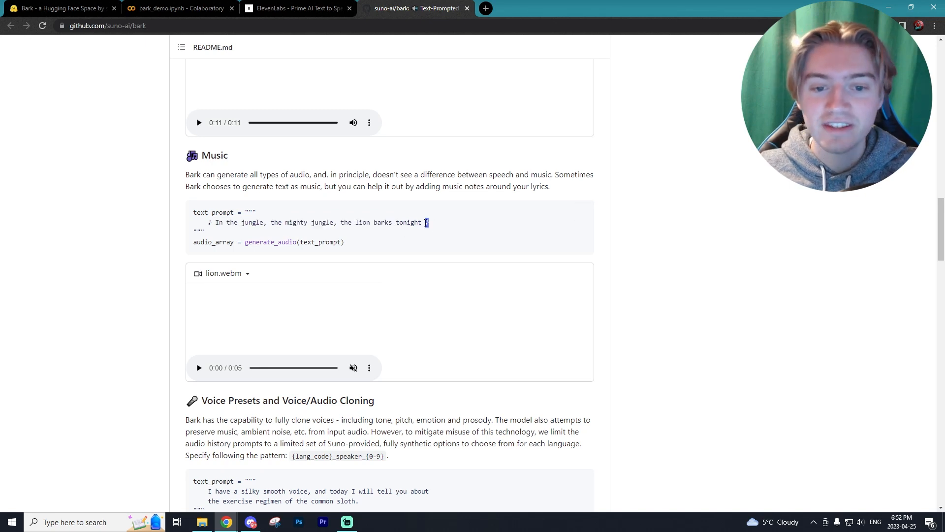
{"action": "left_click", "coordinate": [426, 223]}
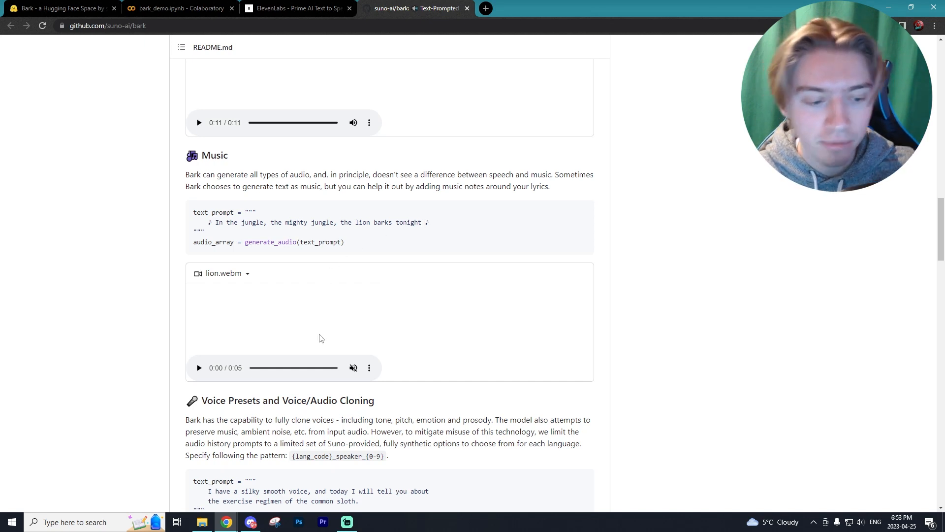
{"action": "left_click", "coordinate": [198, 367]}
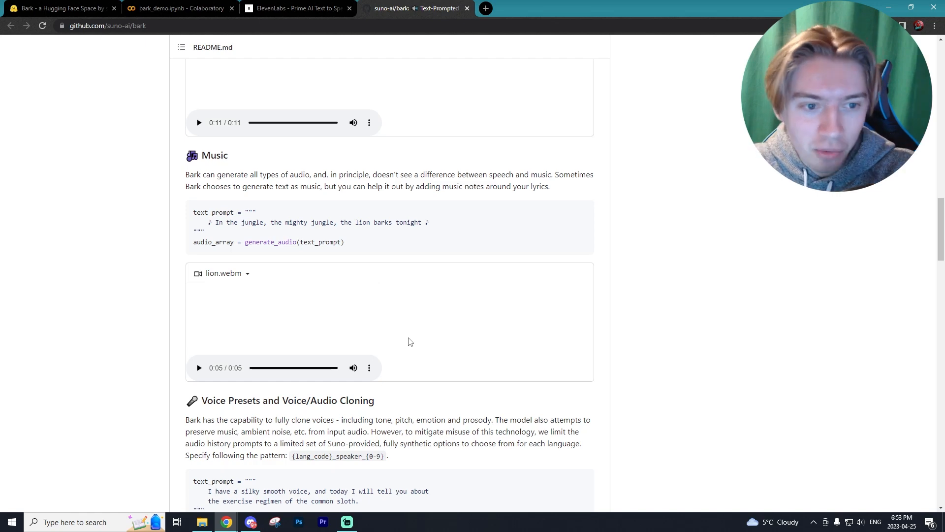
{"action": "scroll", "coordinate": [400, 340], "scroll_direction": "up", "scroll_amount": 1}
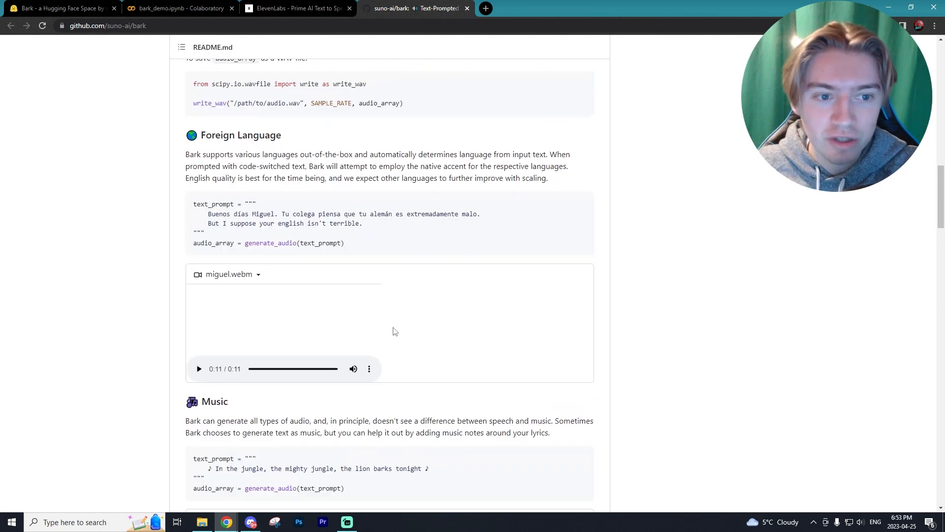
{"action": "scroll", "coordinate": [393, 331], "scroll_direction": "down", "scroll_amount": 2}
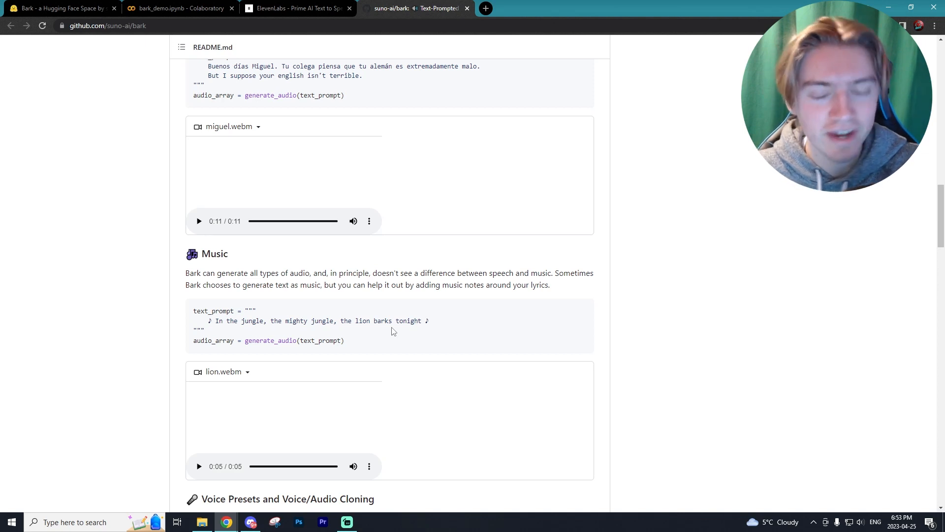
{"action": "scroll", "coordinate": [391, 332], "scroll_direction": "down", "scroll_amount": 3}
{"action": "scroll", "coordinate": [403, 332], "scroll_direction": "down", "scroll_amount": 2}
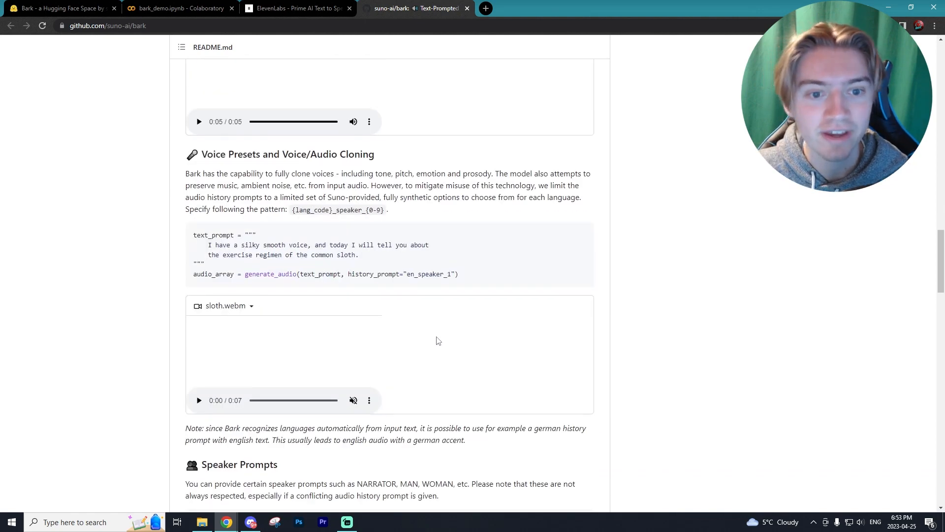
{"action": "scroll", "coordinate": [436, 340], "scroll_direction": "down", "scroll_amount": 1}
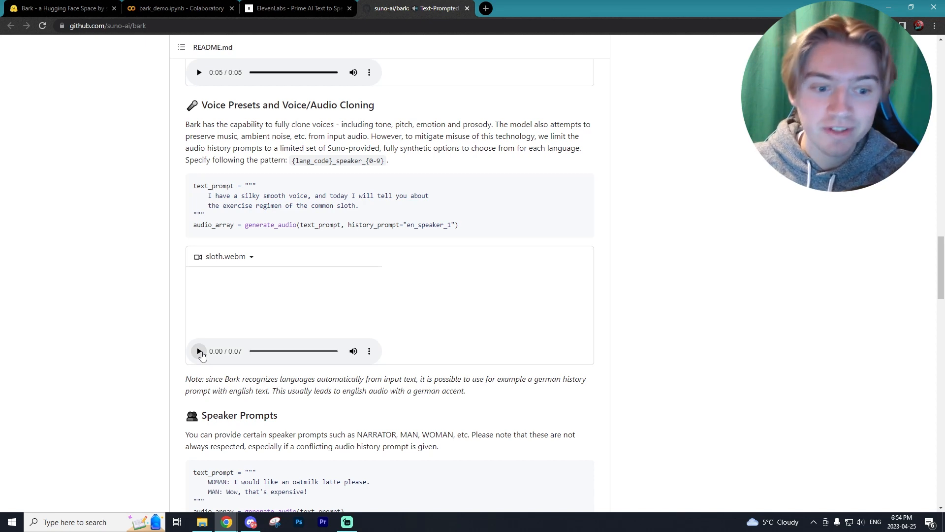
{"action": "scroll", "coordinate": [201, 354], "scroll_direction": "down", "scroll_amount": 4}
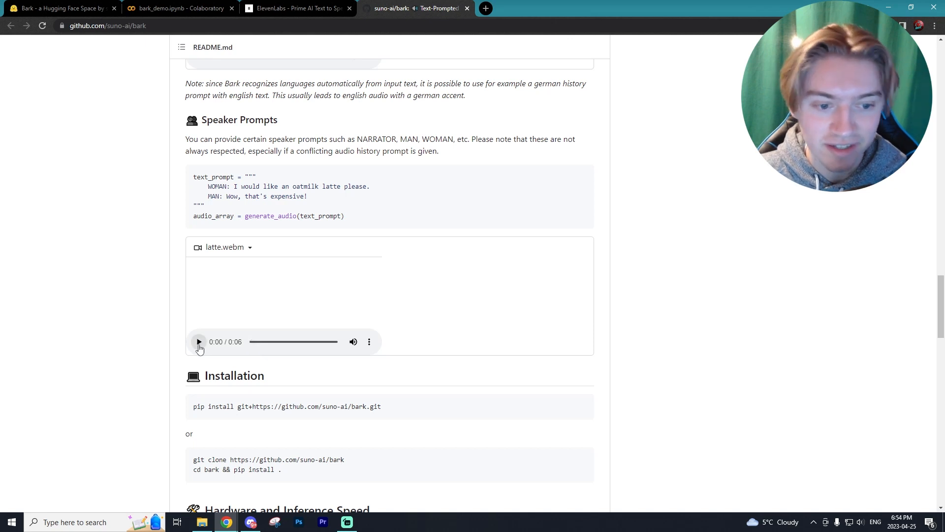
Play the latte.webm speaker-prompt sample with WOMAN and MAN lines
{"action": "left_click", "coordinate": [199, 341]}
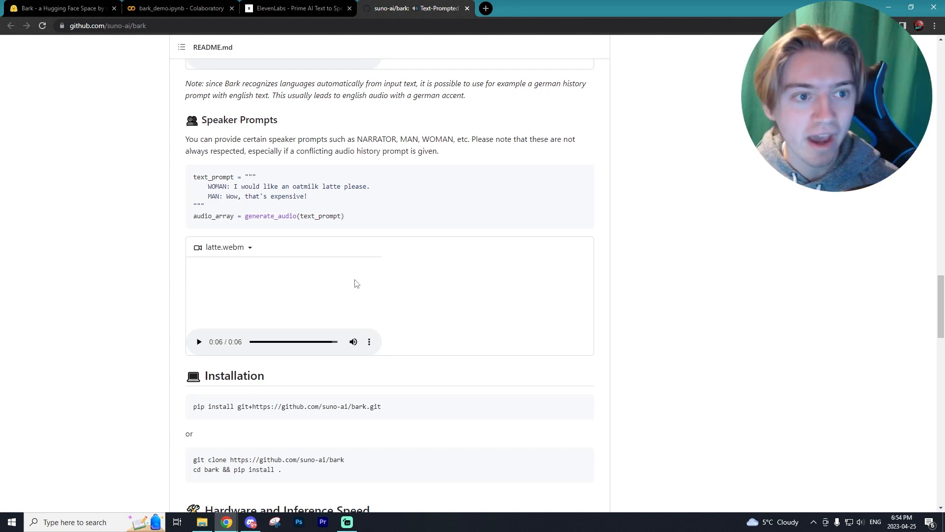
{"action": "scroll", "coordinate": [353, 284], "scroll_direction": "up", "scroll_amount": 4}
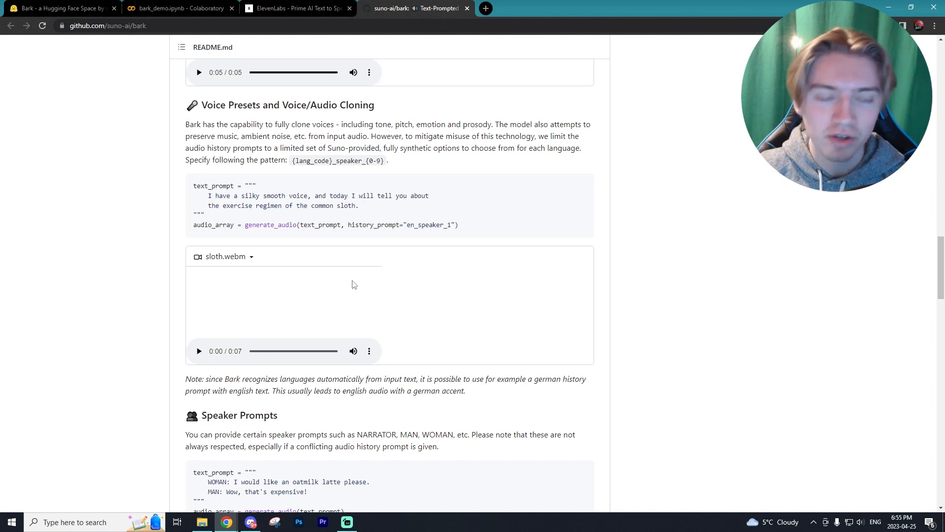
{"action": "mouse_move", "coordinate": [456, 214]}
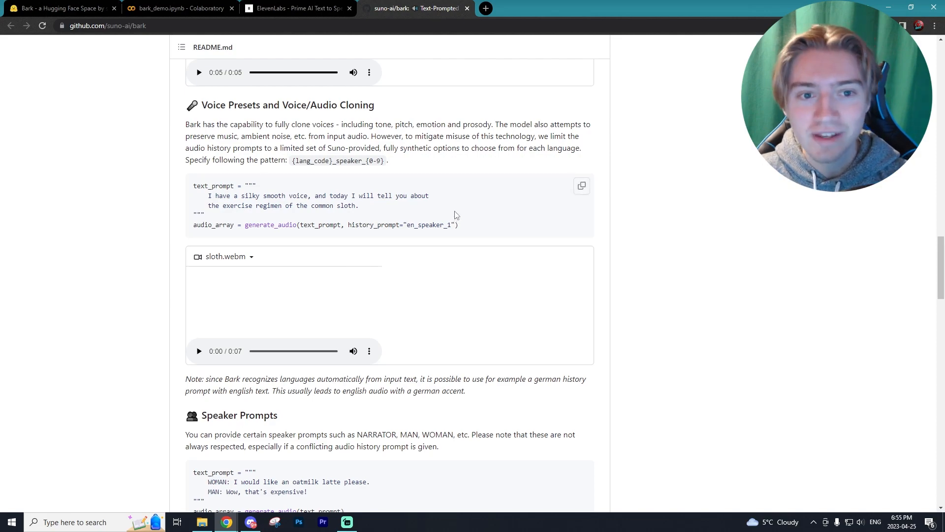
{"action": "scroll", "coordinate": [455, 214], "scroll_direction": "up", "scroll_amount": 5}
{"action": "scroll", "coordinate": [455, 214], "scroll_direction": "up", "scroll_amount": 5}
{"action": "scroll", "coordinate": [451, 213], "scroll_direction": "up", "scroll_amount": 5}
{"action": "scroll", "coordinate": [443, 208], "scroll_direction": "up", "scroll_amount": 5}
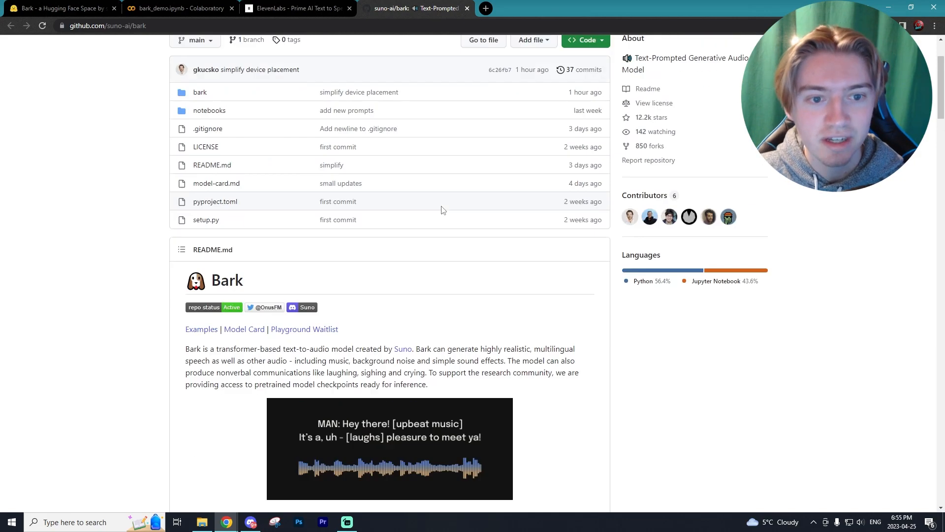
{"action": "scroll", "coordinate": [442, 210], "scroll_direction": "up", "scroll_amount": 5}
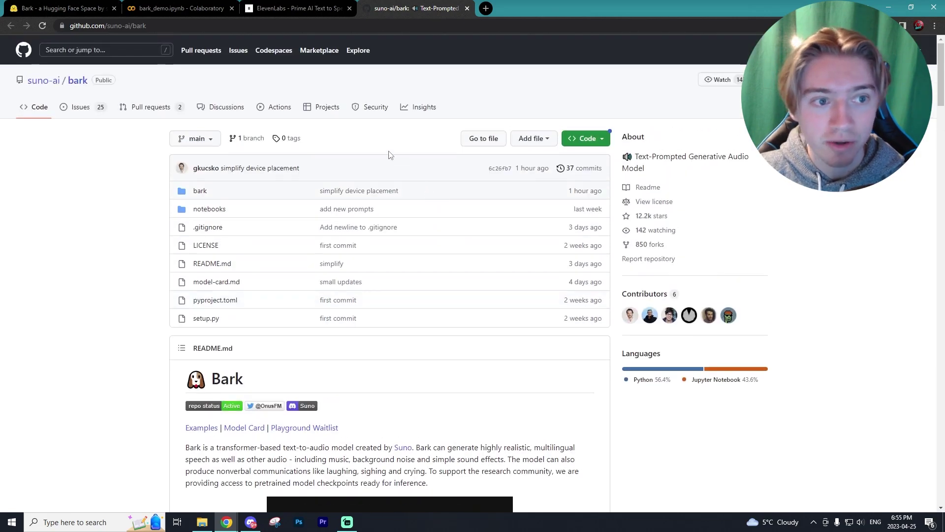
Move the Bark Space page to the last tab position and switch to the Colab notebook
{"action": "left_click", "coordinate": [90, 4]}
{"action": "left_click_drag", "start_coordinate": [77, 7], "coordinate": [451, 6]}
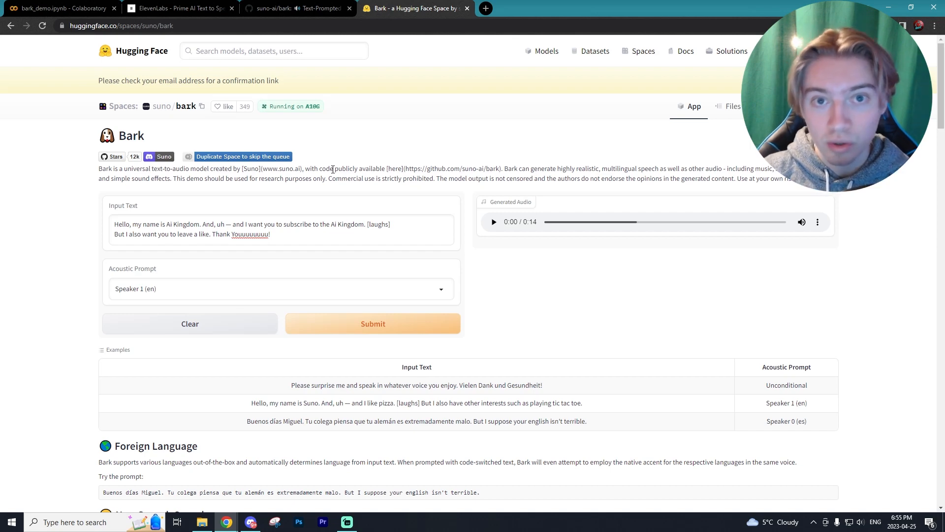
{"action": "left_click", "coordinate": [63, 9]}
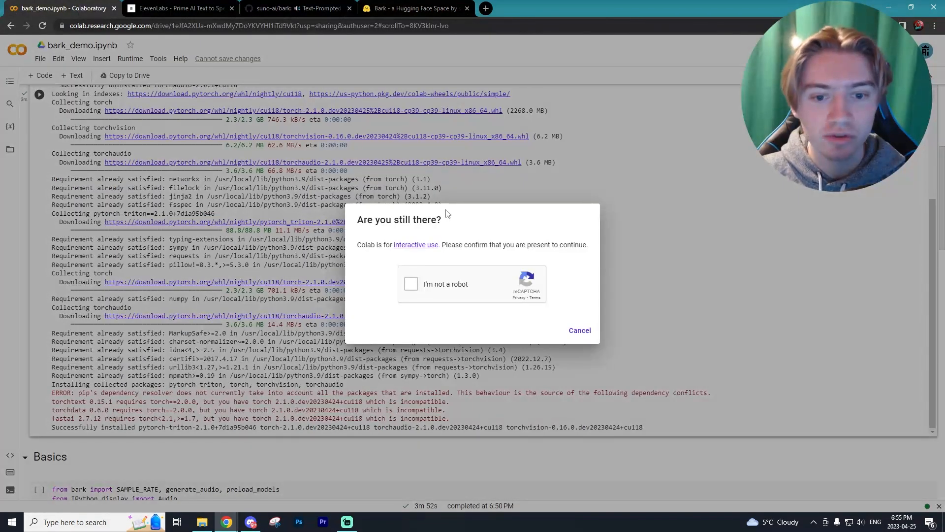
Finish the Ai Kingdom promo script ending in [cry's] and submit it for generation
{"action": "left_click", "coordinate": [422, 10]}
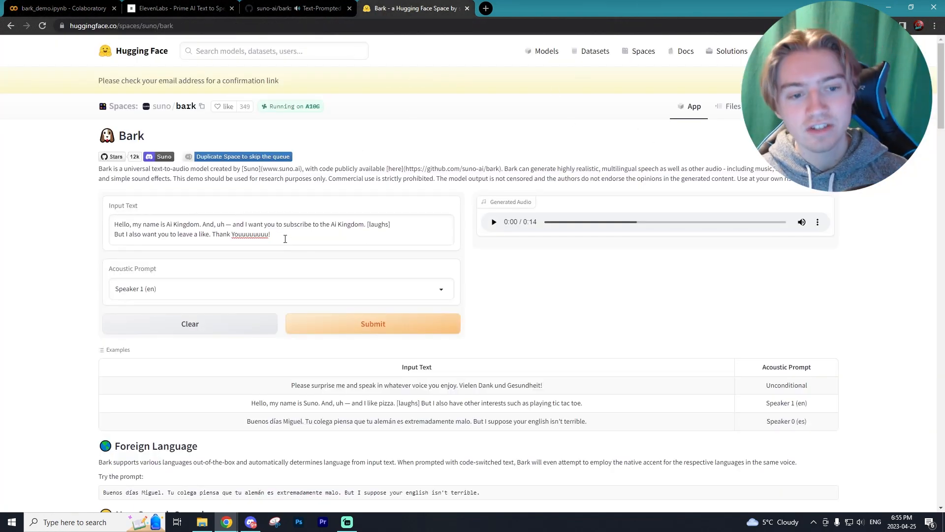
{"action": "left_click", "coordinate": [127, 230]}
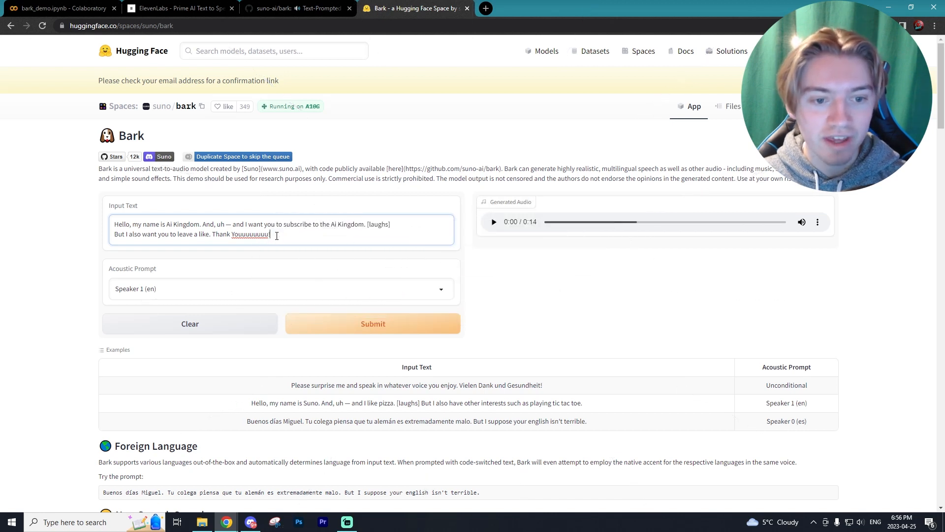
{"action": "type", "text": "["}
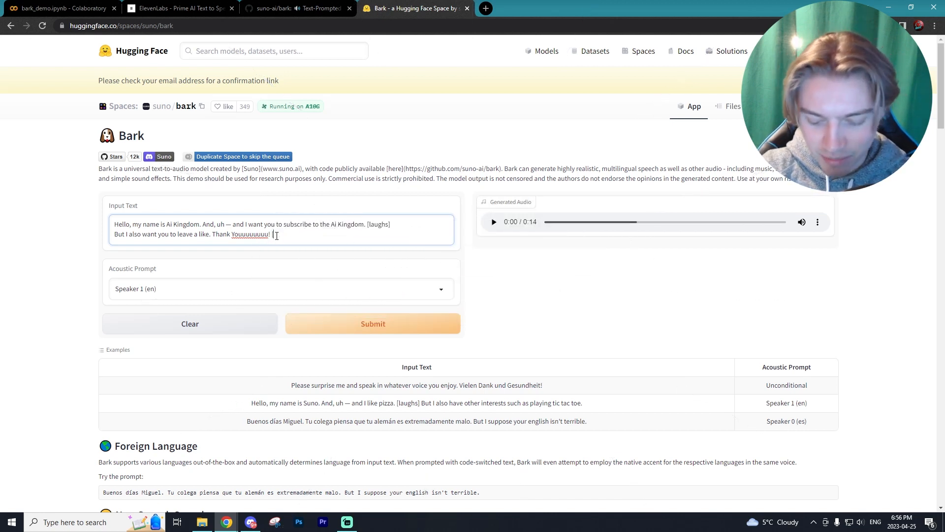
{"action": "type", "text": "crys]"}
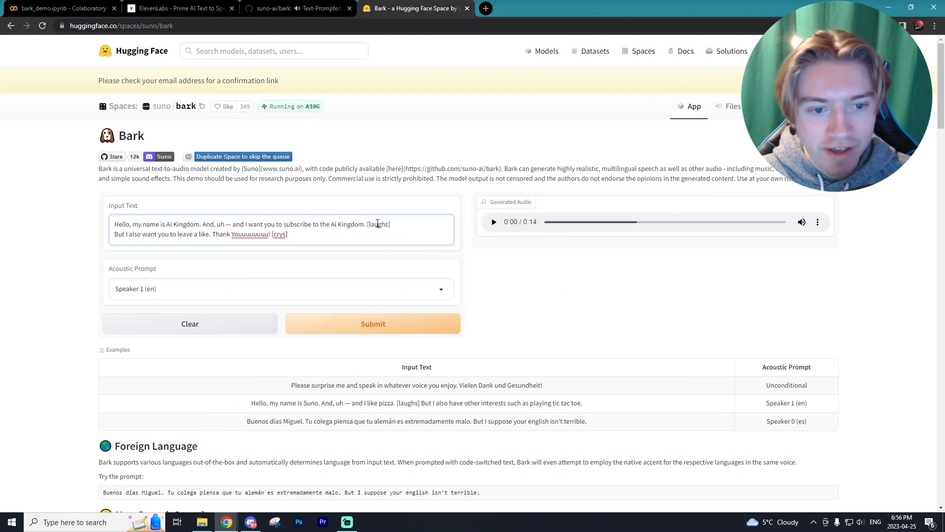
{"action": "right_click", "coordinate": [283, 234]}
{"action": "left_click", "coordinate": [299, 239]}
{"action": "left_click", "coordinate": [374, 324]}
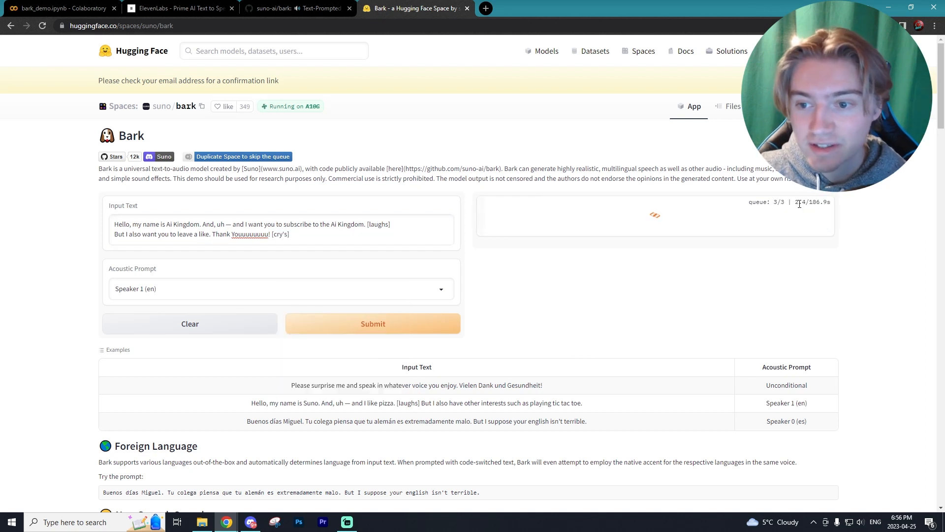
Check the queue waiting time estimate, then move to ElevenLabs speech synthesis
{"action": "left_click_drag", "start_coordinate": [792, 201], "coordinate": [818, 201]}
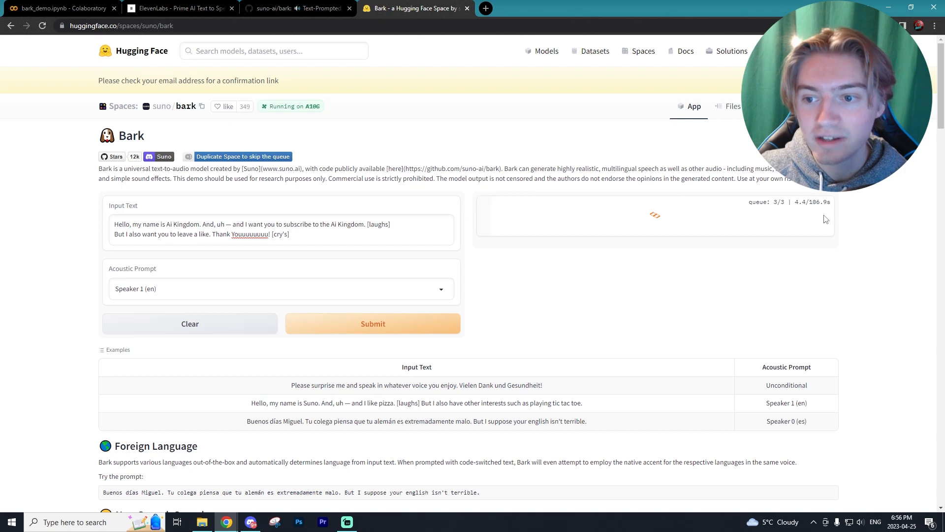
{"action": "left_click", "coordinate": [827, 219]}
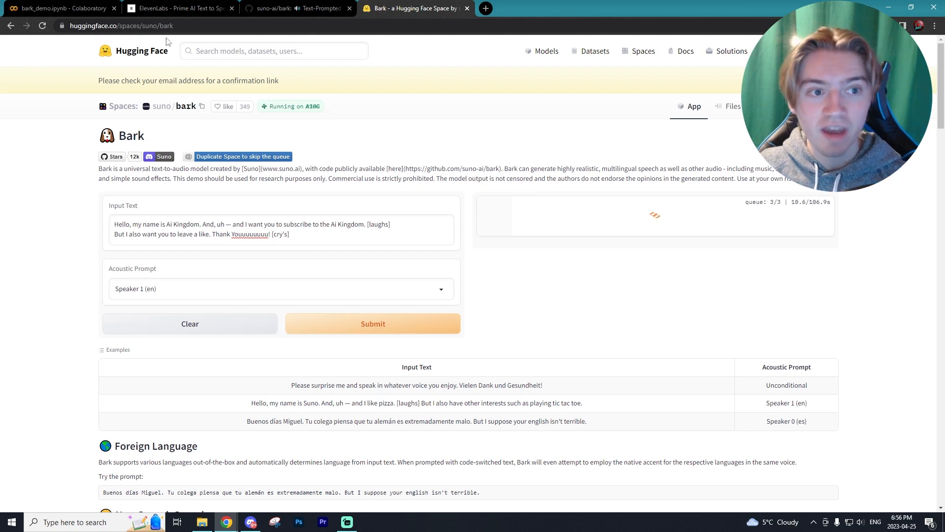
{"action": "left_click", "coordinate": [170, 8]}
{"action": "scroll", "coordinate": [357, 172], "scroll_direction": "down", "scroll_amount": 2}
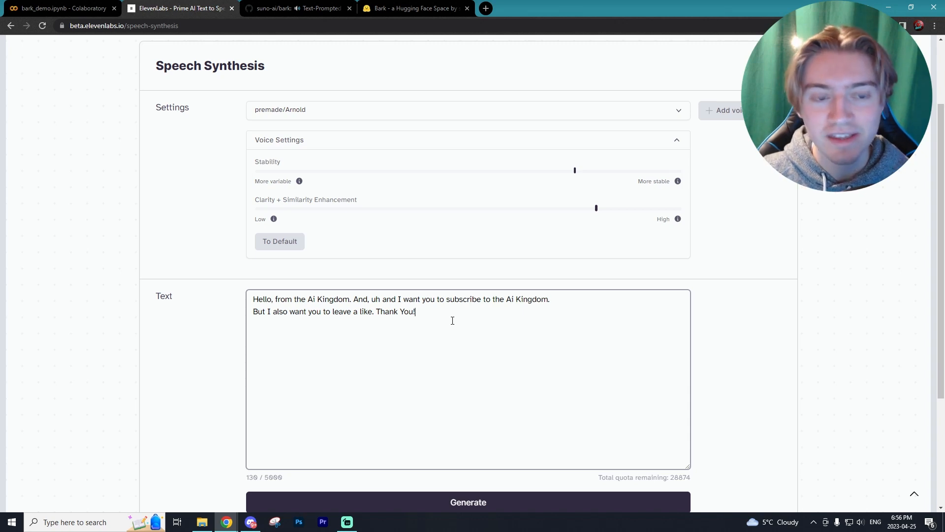
{"action": "scroll", "coordinate": [452, 320], "scroll_direction": "down", "scroll_amount": 1}
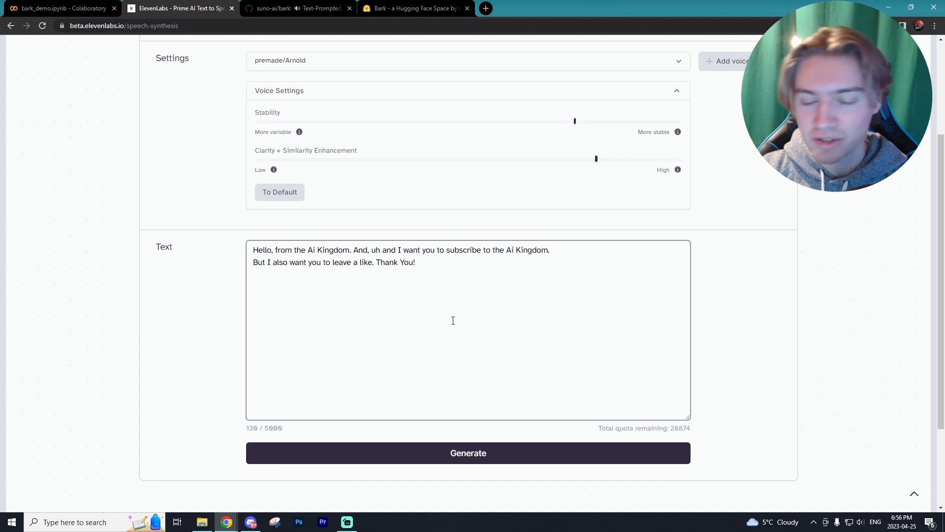
Voice the promo script in ElevenLabs with the premade Adam voice
{"action": "left_click_drag", "start_coordinate": [254, 250], "coordinate": [511, 263]}
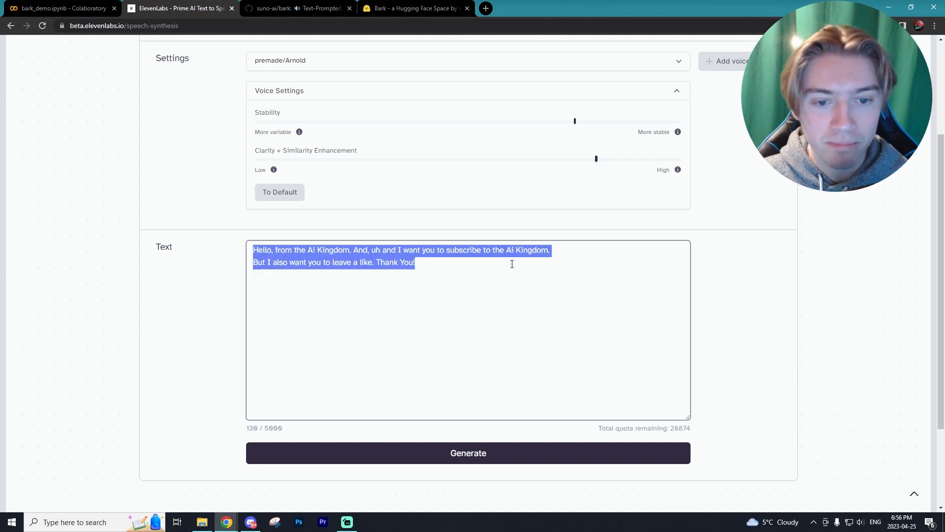
{"action": "left_click", "coordinate": [478, 268]}
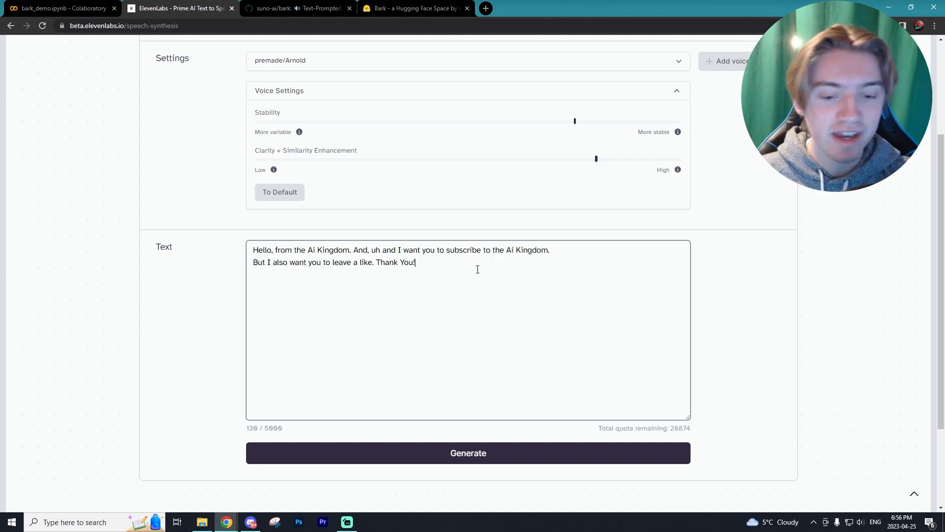
{"action": "scroll", "coordinate": [480, 295], "scroll_direction": "down", "scroll_amount": 2}
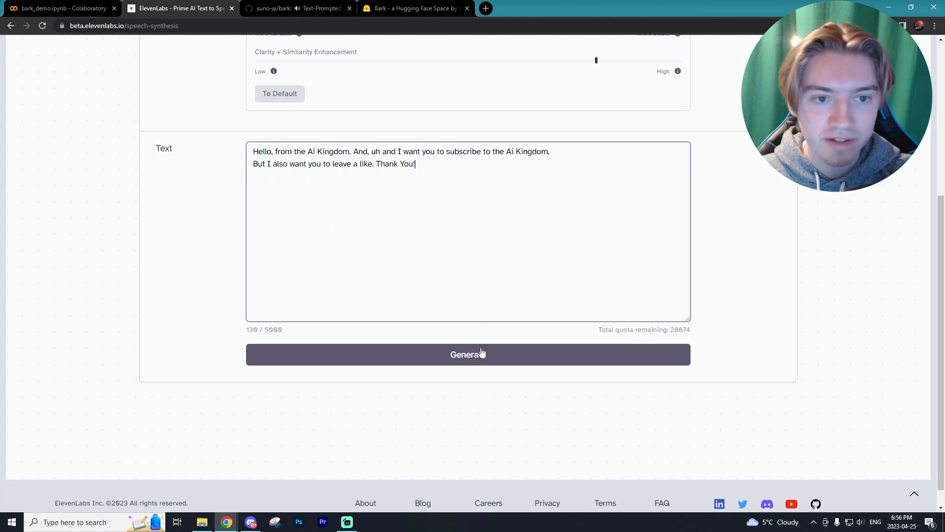
{"action": "scroll", "coordinate": [480, 347], "scroll_direction": "up", "scroll_amount": 2}
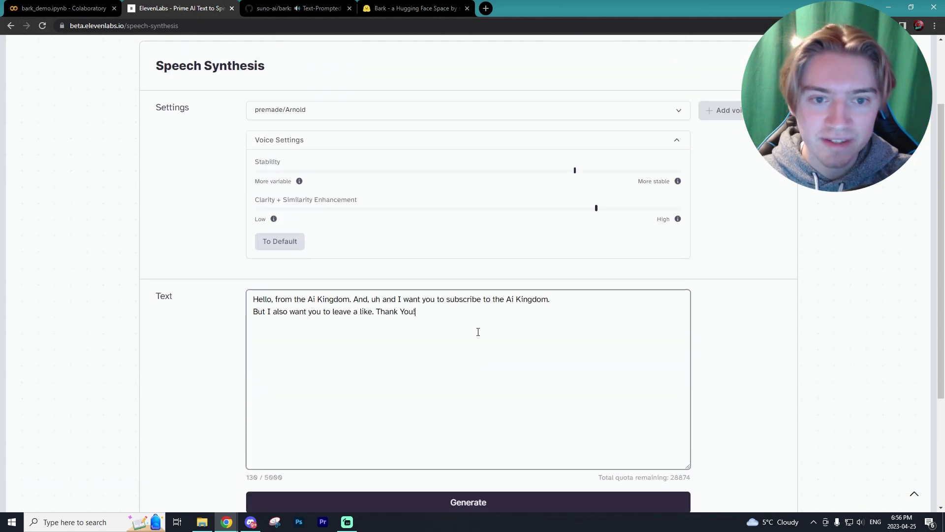
{"action": "left_click", "coordinate": [325, 111]}
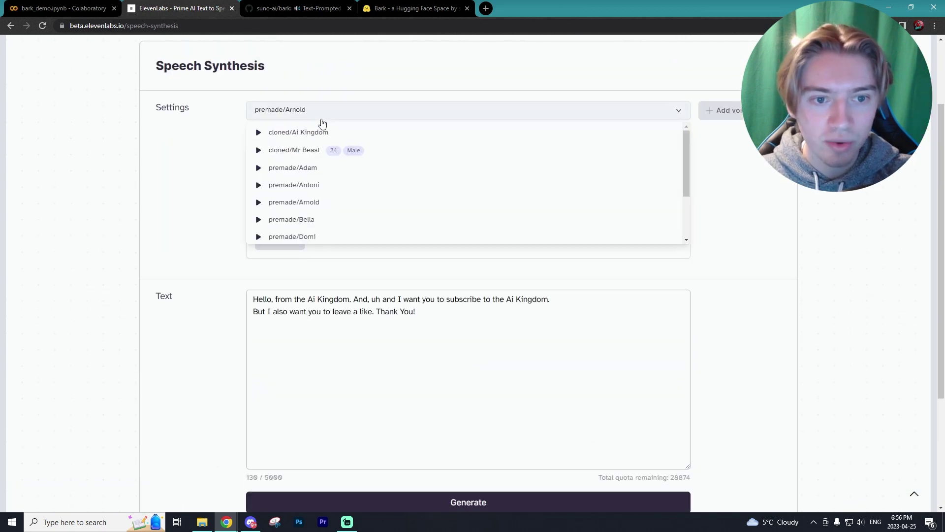
{"action": "left_click", "coordinate": [296, 167]}
{"action": "scroll", "coordinate": [399, 252], "scroll_direction": "down", "scroll_amount": 3}
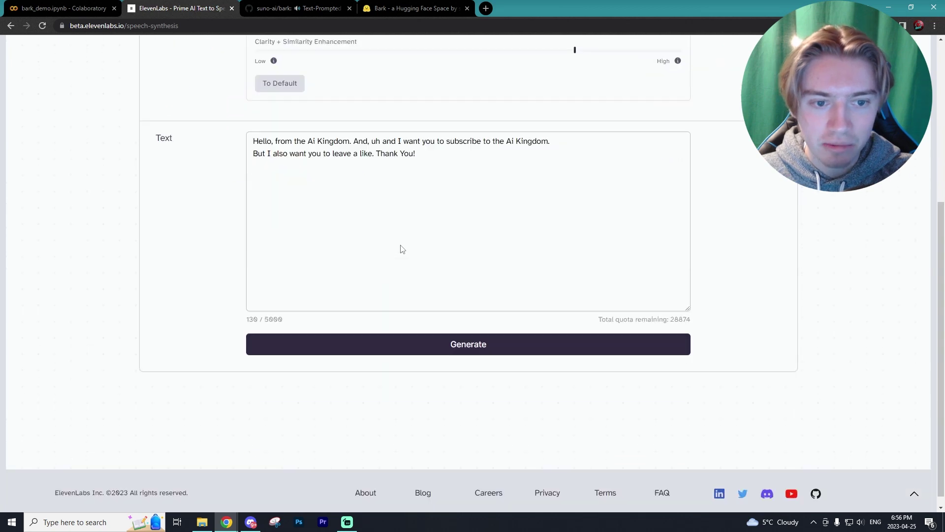
{"action": "left_click", "coordinate": [455, 335]}
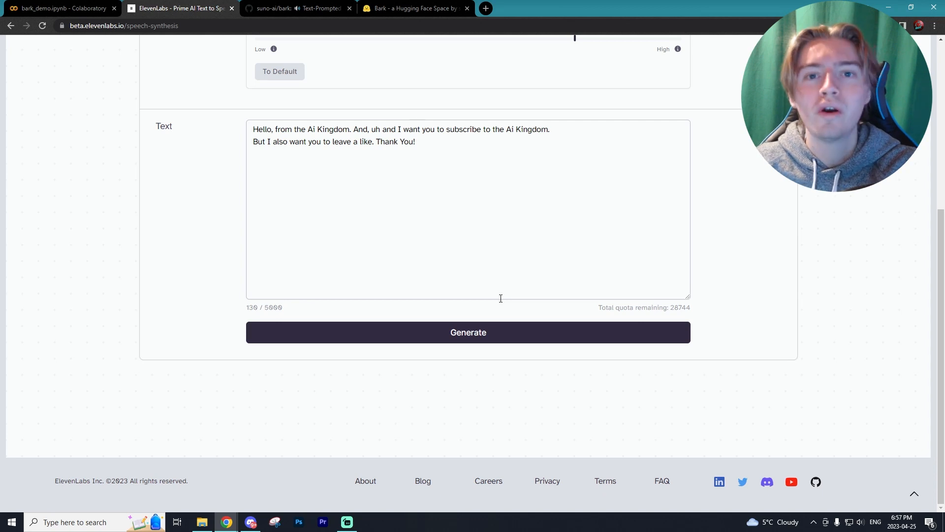
Regenerate the script with the cloned Ai Kingdom voice, then switch to Bark's GitHub
{"action": "double_click", "coordinate": [508, 130]}
{"action": "type", "text": "eh i"}
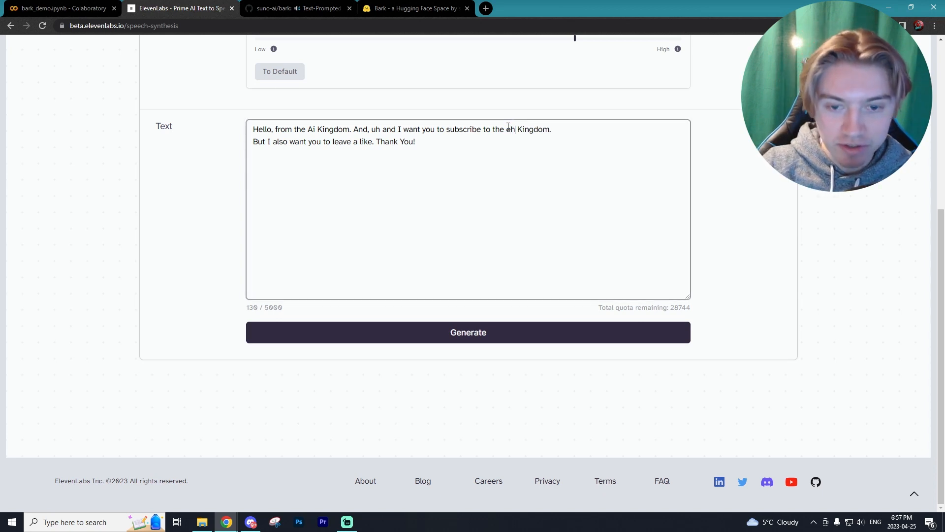
{"action": "key", "text": "BackSpace"}
{"action": "key", "text": "BackSpace"}
{"action": "key", "text": "BackSpace"}
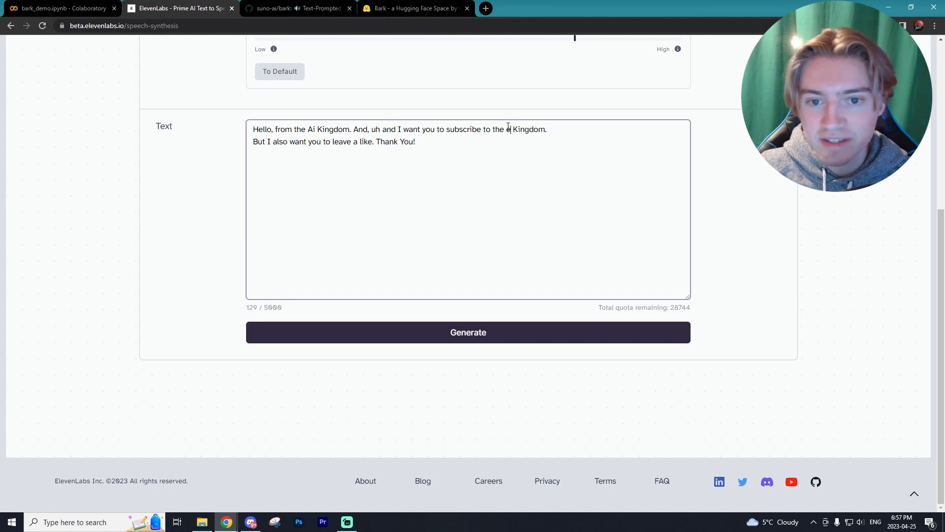
{"action": "type", "text": "Ai"}
{"action": "scroll", "coordinate": [509, 127], "scroll_direction": "up", "scroll_amount": 2}
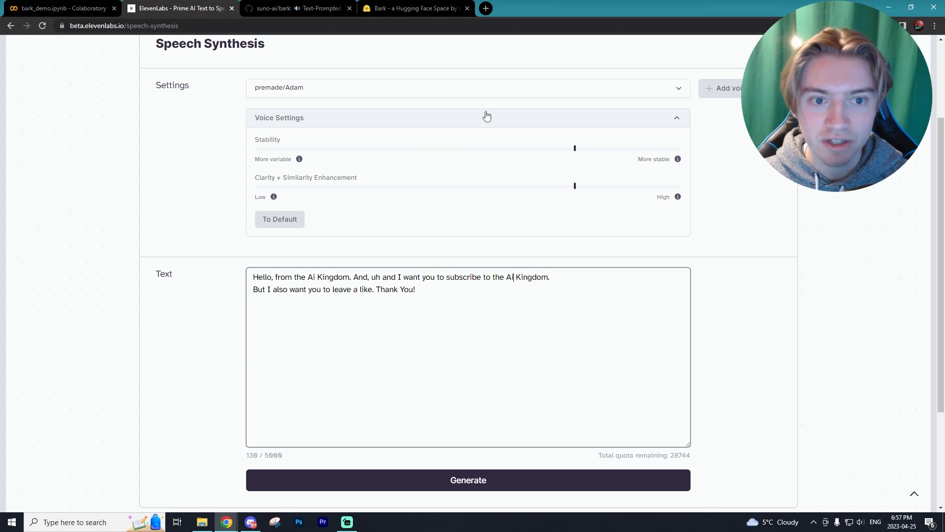
{"action": "scroll", "coordinate": [487, 116], "scroll_direction": "up", "scroll_amount": 3}
{"action": "left_click", "coordinate": [444, 207]}
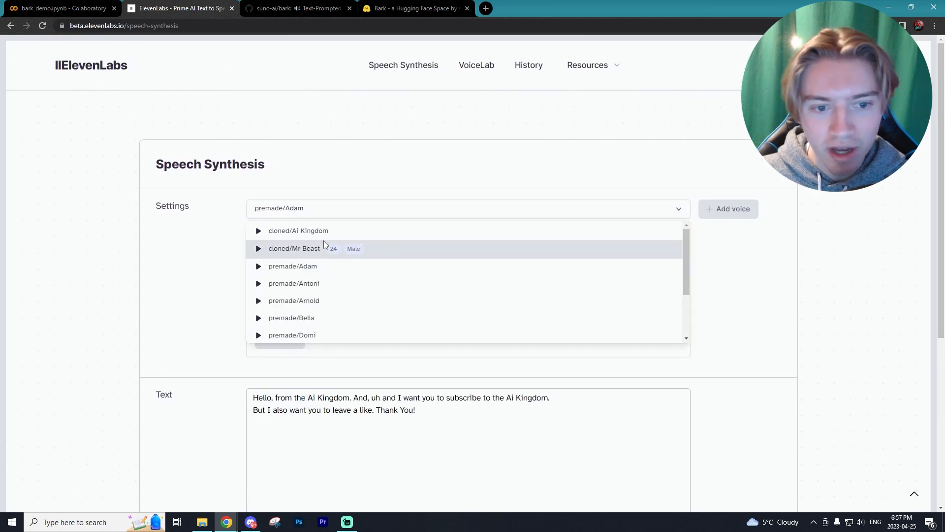
{"action": "left_click", "coordinate": [324, 231]}
{"action": "scroll", "coordinate": [465, 251], "scroll_direction": "down", "scroll_amount": 2}
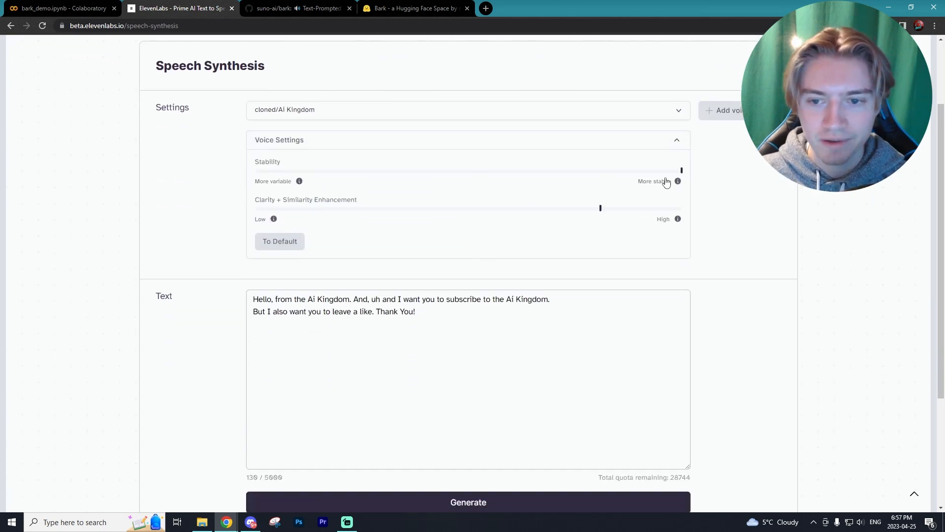
{"action": "left_click_drag", "start_coordinate": [681, 170], "coordinate": [637, 171]}
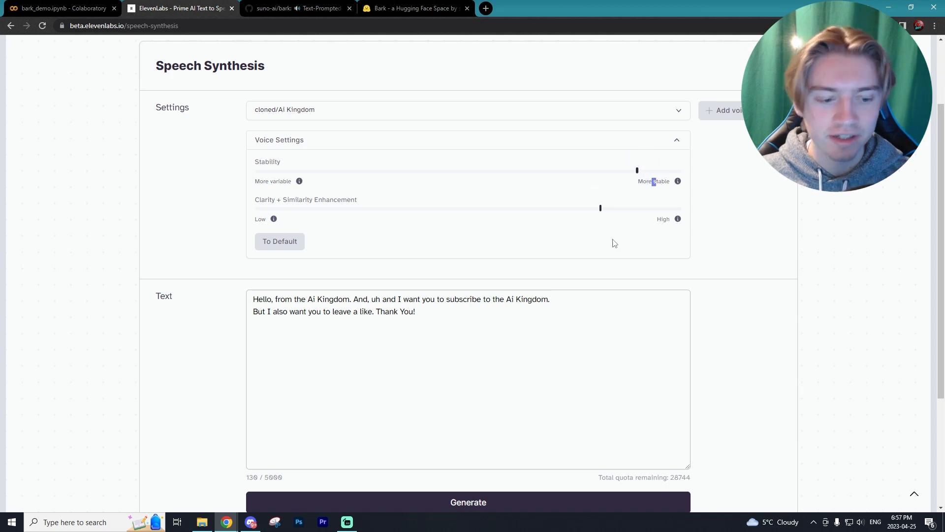
{"action": "scroll", "coordinate": [614, 244], "scroll_direction": "down", "scroll_amount": 1}
{"action": "key", "text": "Return"}
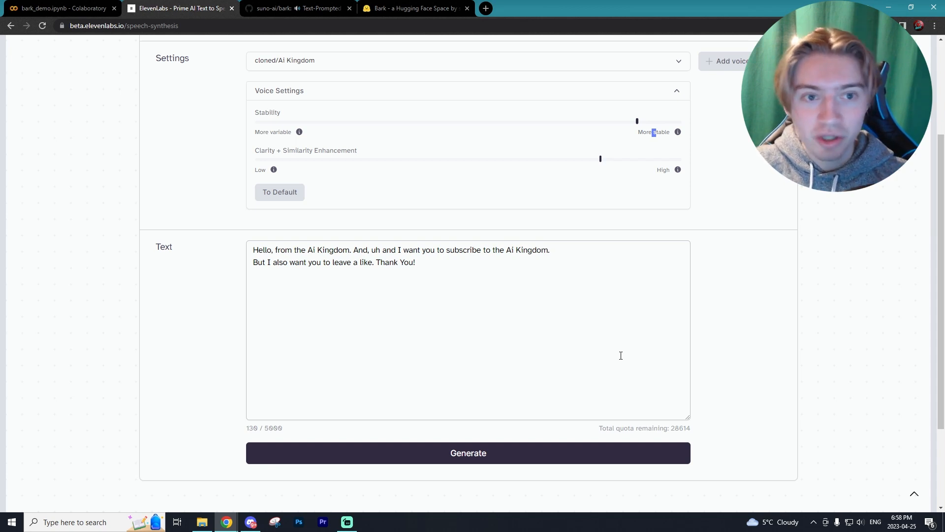
{"action": "left_click", "coordinate": [293, 7]}
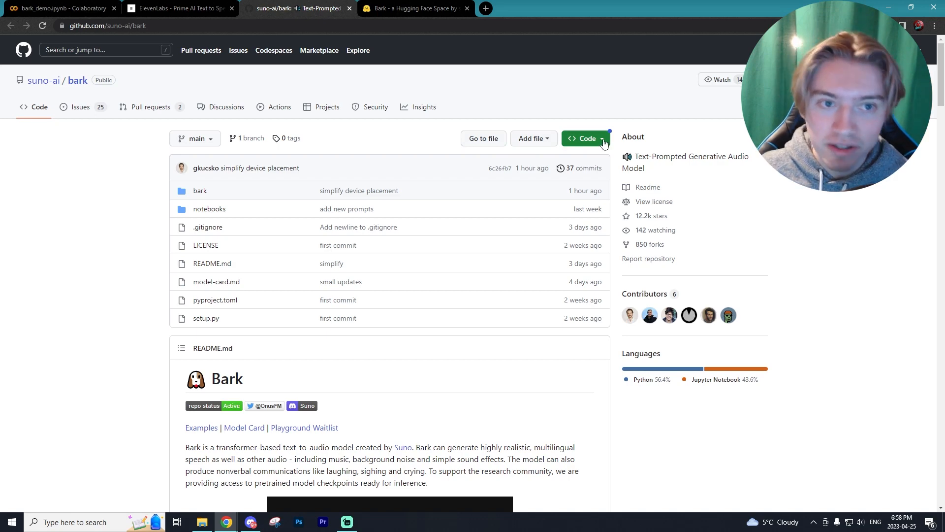
Glance at the Colab notebook and return to the Bark Space's finished 14-second clip
{"action": "left_click", "coordinate": [67, 8]}
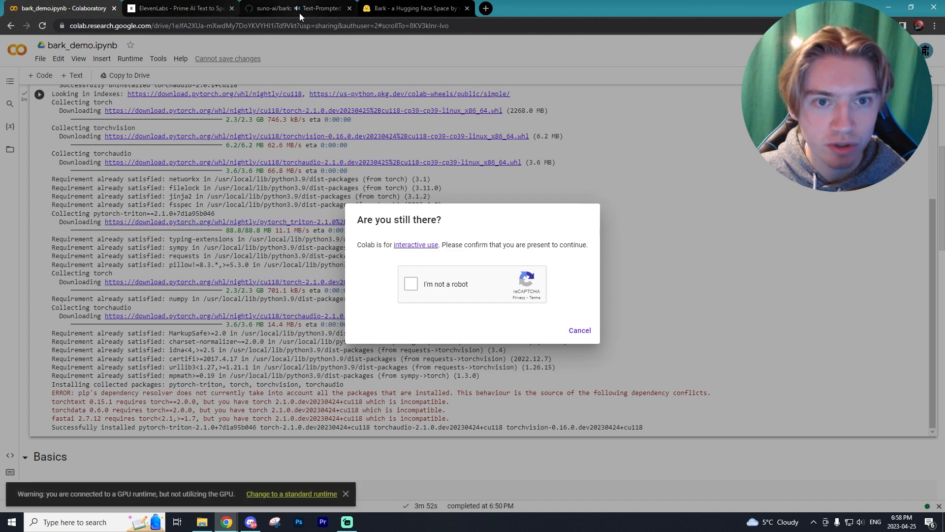
{"action": "left_click", "coordinate": [414, 8]}
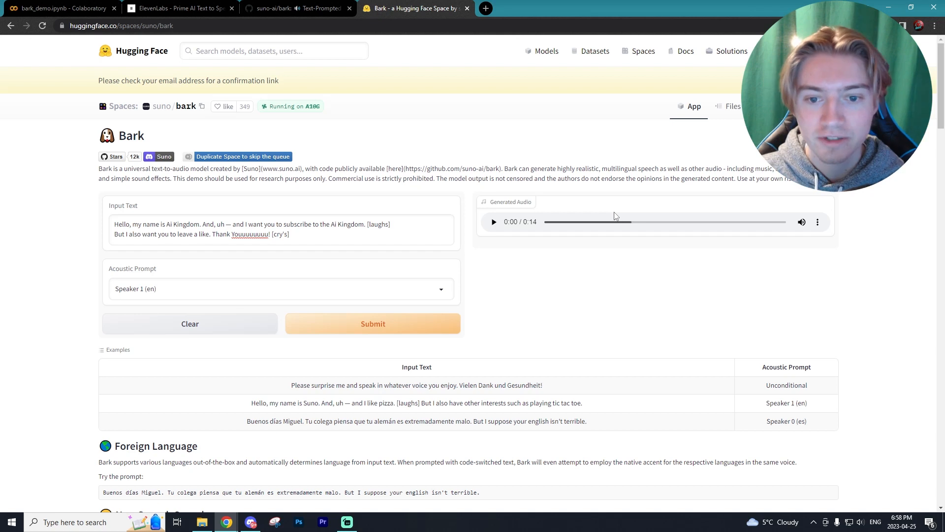
Play the generated Bark clip, select the [cry's] tag, and switch to Colab
{"action": "left_click", "coordinate": [495, 222]}
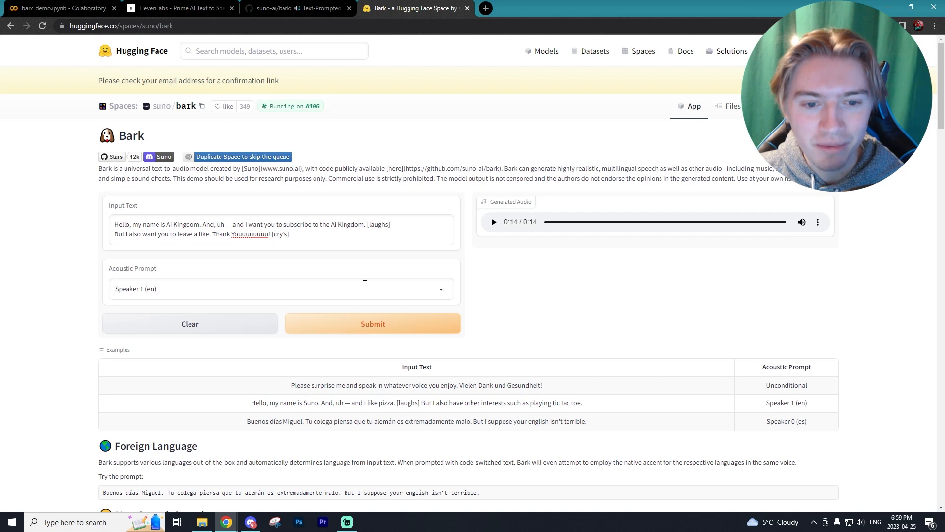
{"action": "left_click", "coordinate": [369, 224]}
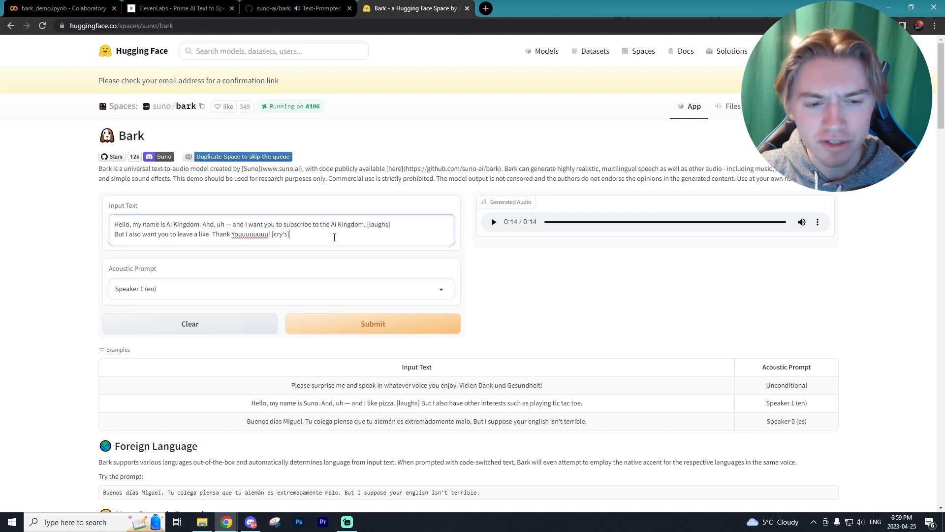
{"action": "left_click_drag", "start_coordinate": [290, 234], "coordinate": [273, 233]}
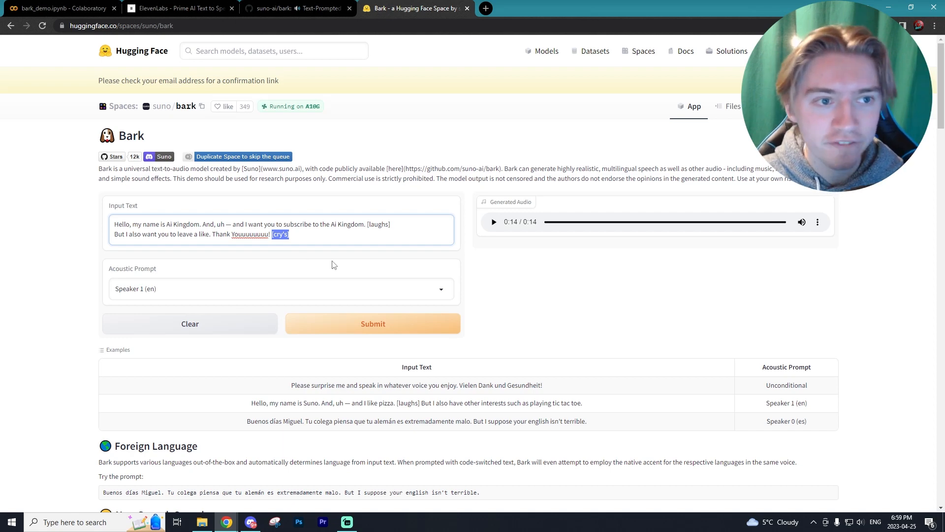
{"action": "left_click", "coordinate": [77, 9]}
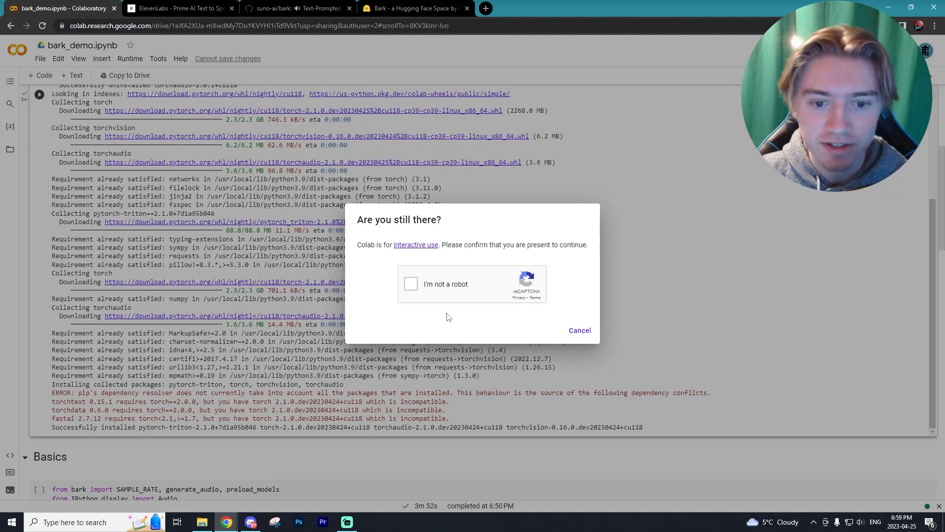
Reload the Colab notebook and run the preload_models cell
{"action": "key", "text": "F5"}
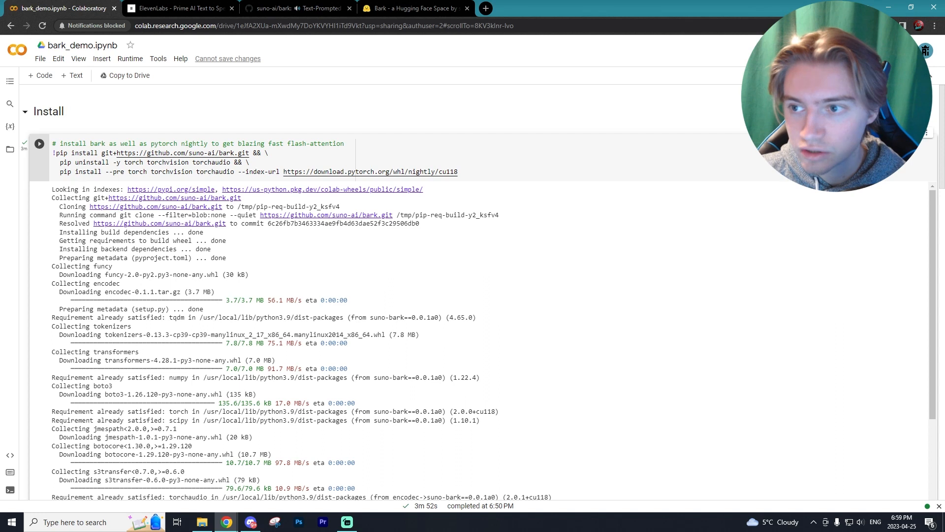
{"action": "mouse_move", "coordinate": [39, 144]}
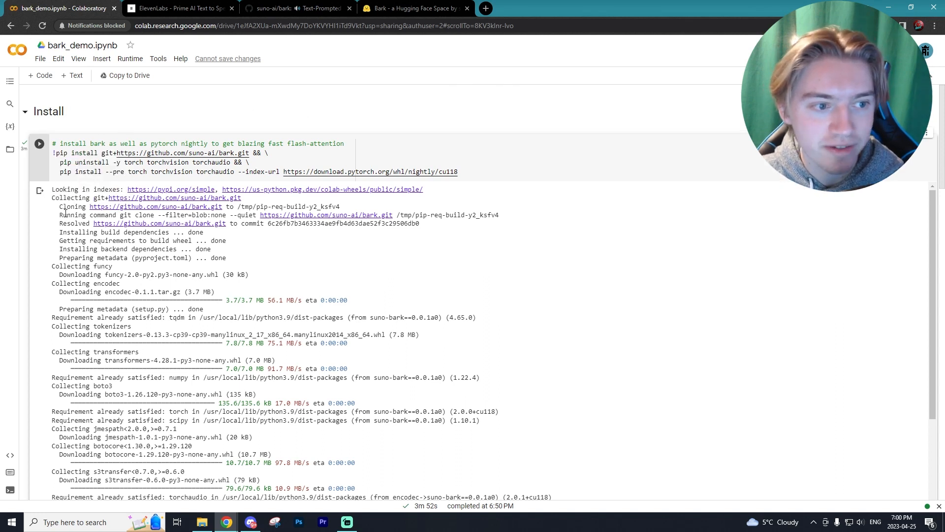
{"action": "scroll", "coordinate": [183, 222], "scroll_direction": "down", "scroll_amount": 5}
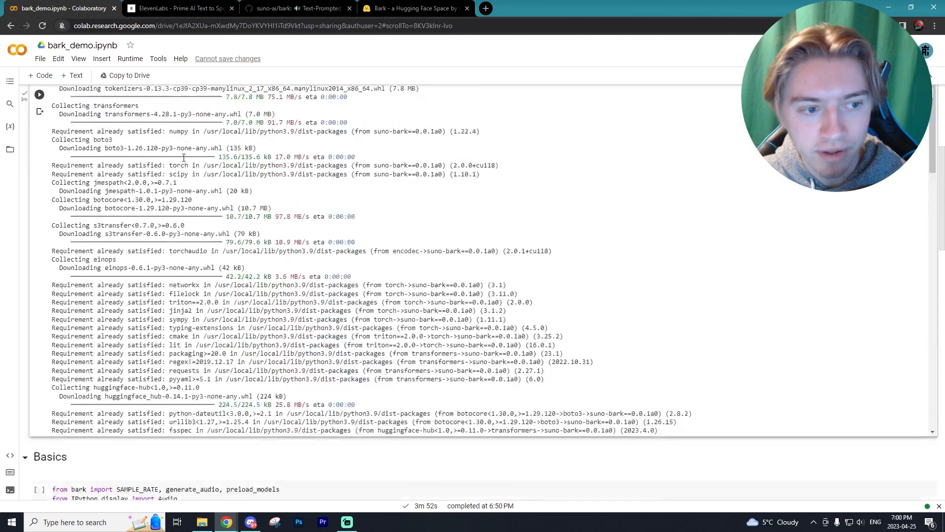
{"action": "scroll", "coordinate": [183, 222], "scroll_direction": "down", "scroll_amount": 5}
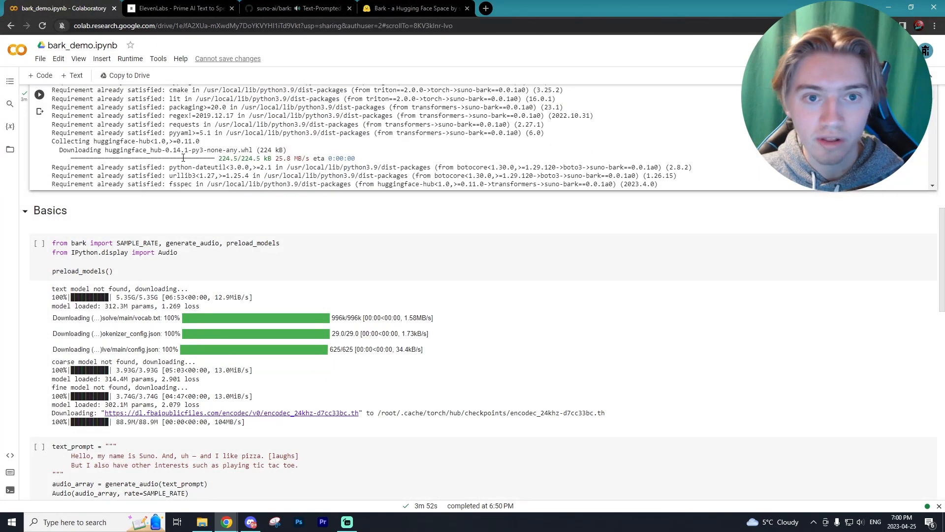
{"action": "left_click", "coordinate": [25, 212]}
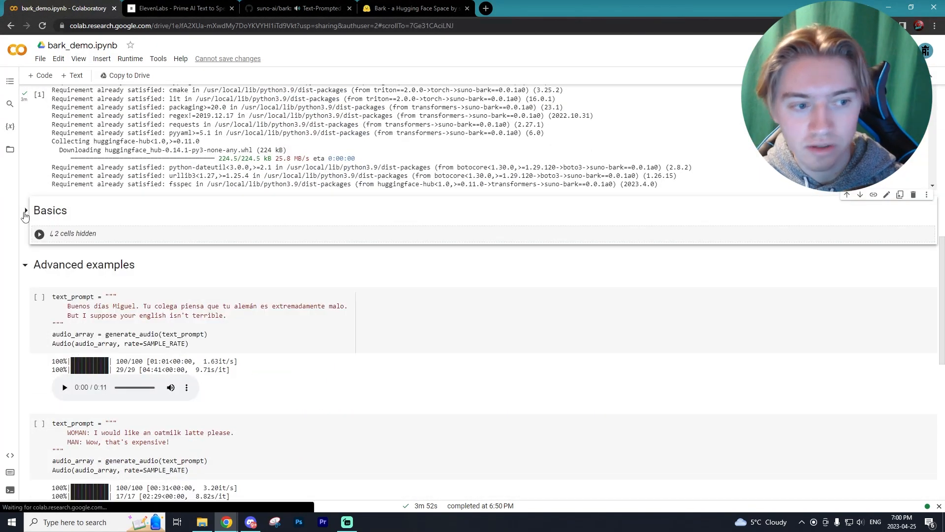
{"action": "left_click", "coordinate": [25, 212]}
{"action": "scroll", "coordinate": [42, 257], "scroll_direction": "up", "scroll_amount": 5}
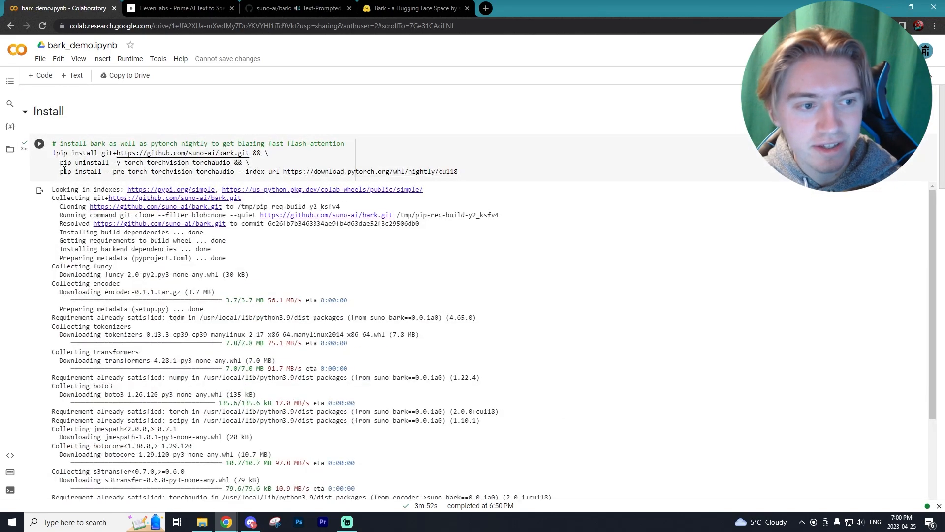
{"action": "scroll", "coordinate": [42, 165], "scroll_direction": "down", "scroll_amount": 10}
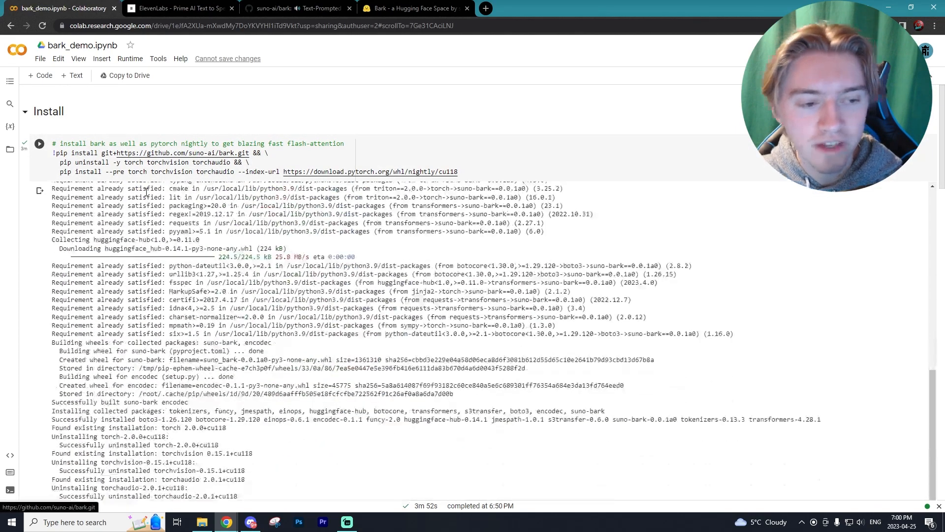
{"action": "left_click", "coordinate": [213, 326]}
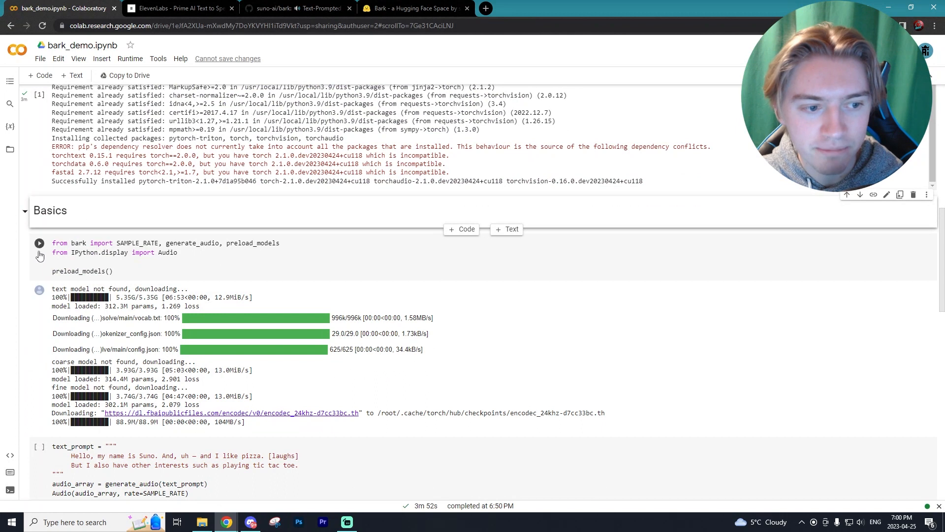
{"action": "key", "text": "ctrl+Return"}
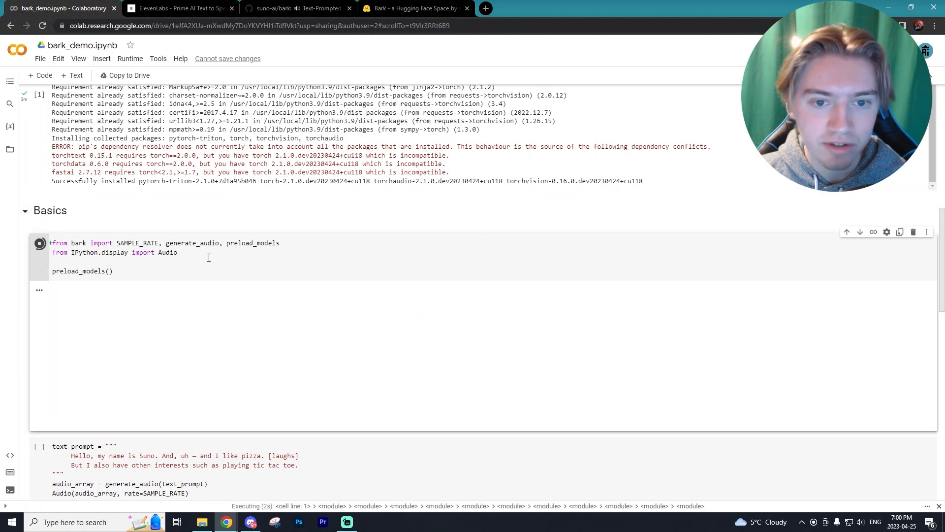
{"action": "scroll", "coordinate": [208, 257], "scroll_direction": "down", "scroll_amount": 5}
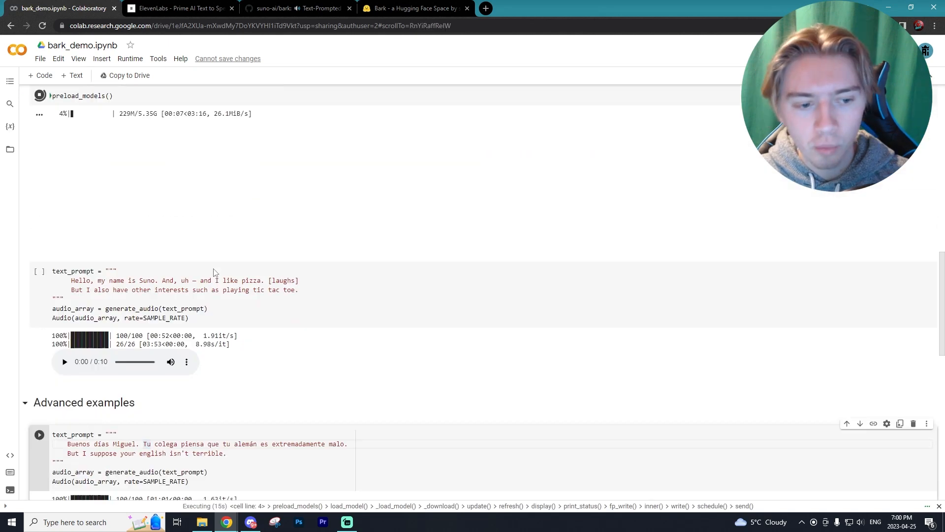
{"action": "scroll", "coordinate": [231, 271], "scroll_direction": "down", "scroll_amount": 2}
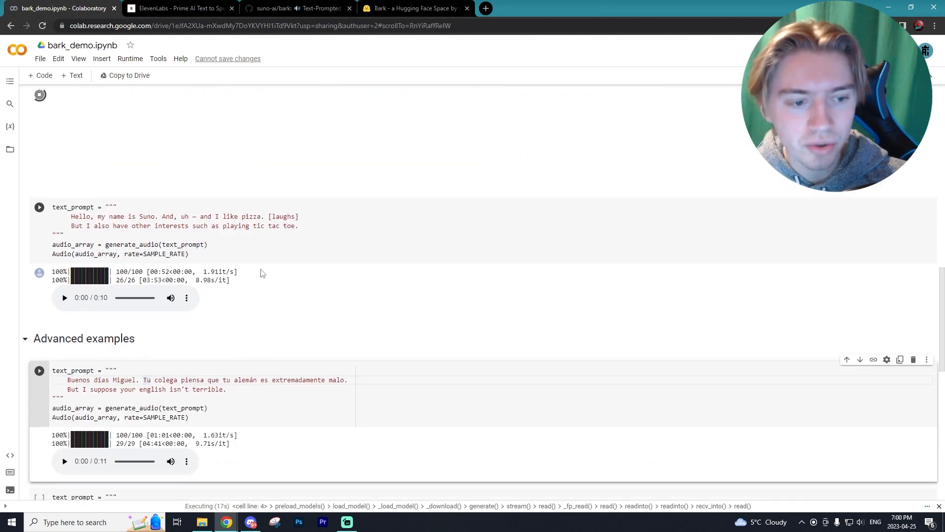
Select the example text_prompt to replace it with the Ai Kingdom promo script from the Space
{"action": "left_click", "coordinate": [300, 220]}
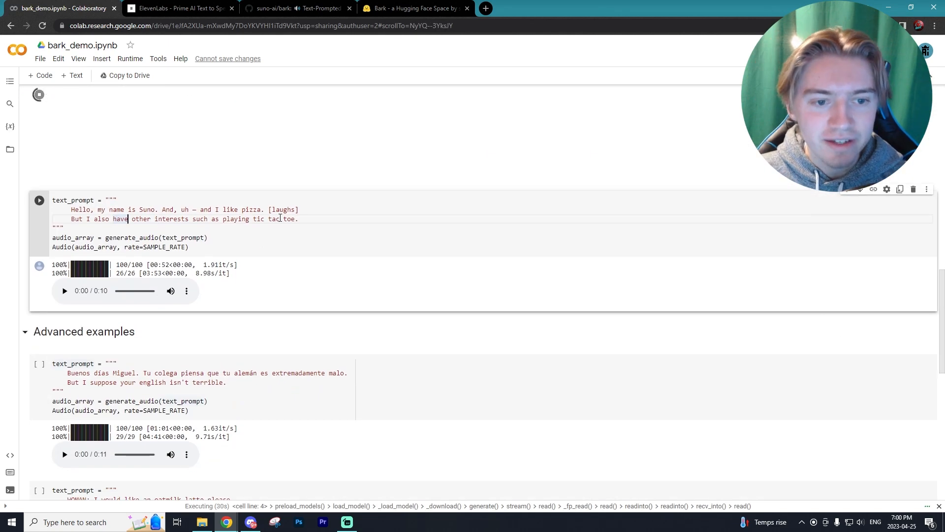
{"action": "left_click_drag", "start_coordinate": [300, 219], "coordinate": [70, 210]}
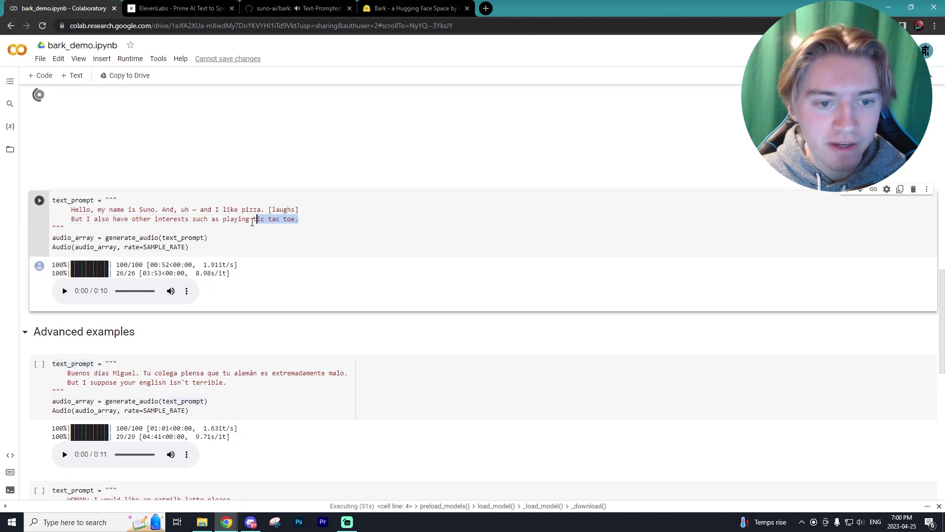
{"action": "left_click", "coordinate": [71, 210]}
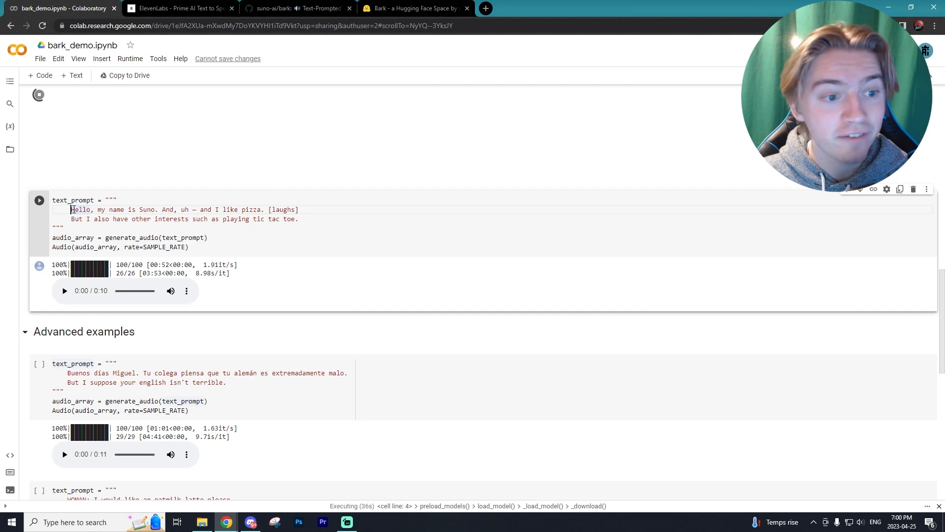
{"action": "left_click_drag", "start_coordinate": [71, 210], "coordinate": [78, 210]}
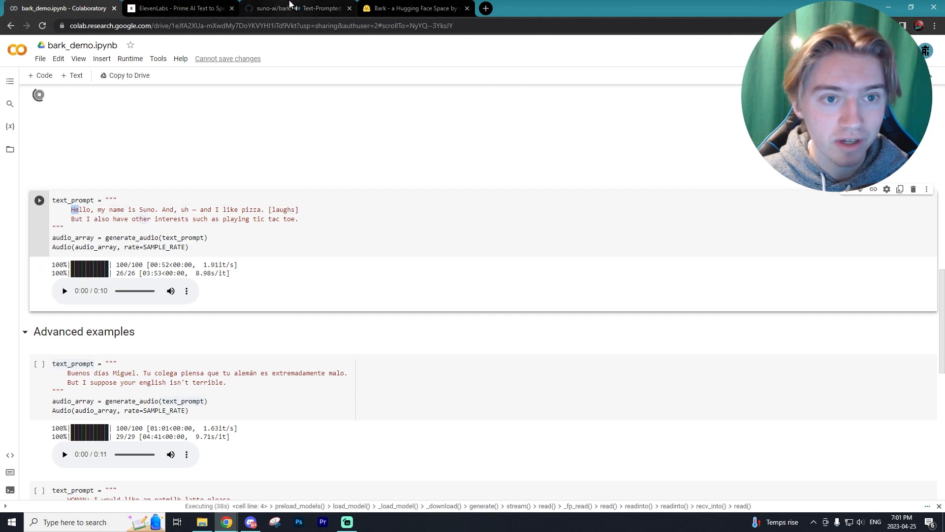
{"action": "left_click", "coordinate": [414, 7]}
{"action": "triple_click", "coordinate": [310, 222]}
{"action": "left_click", "coordinate": [59, 8]}
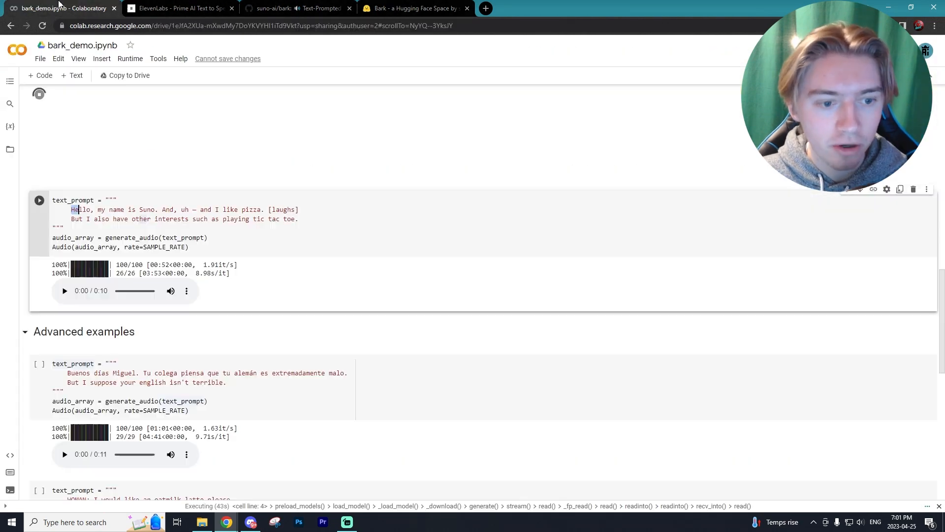
{"action": "left_click", "coordinate": [180, 219]}
{"action": "left_click_drag", "start_coordinate": [297, 218], "coordinate": [71, 209]}
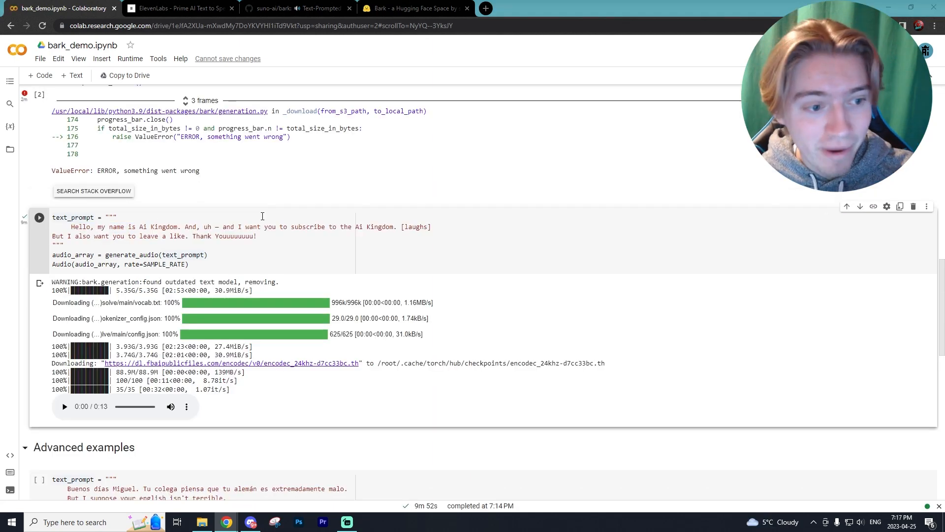
{"action": "scroll", "coordinate": [262, 216], "scroll_direction": "up", "scroll_amount": 3}
{"action": "scroll", "coordinate": [262, 216], "scroll_direction": "up", "scroll_amount": 1}
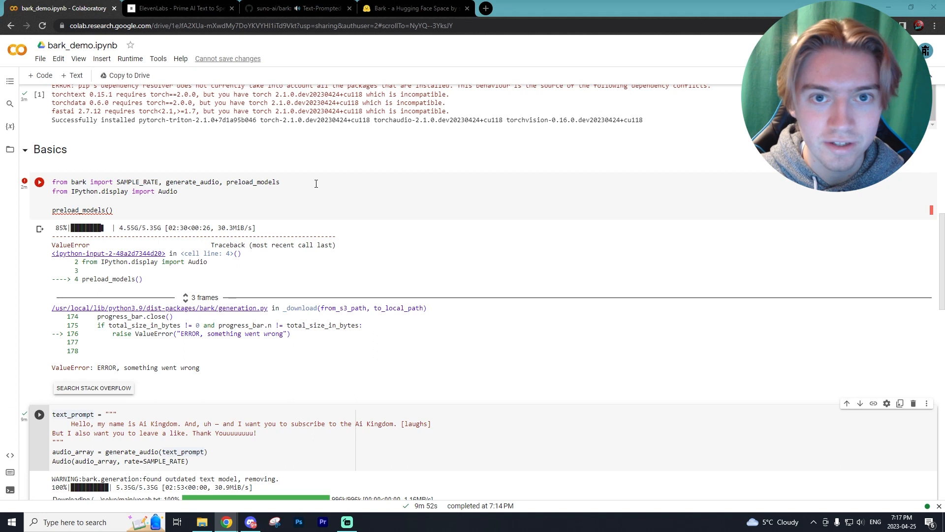
{"action": "scroll", "coordinate": [323, 183], "scroll_direction": "down", "scroll_amount": 4}
{"action": "scroll", "coordinate": [322, 183], "scroll_direction": "down", "scroll_amount": 4}
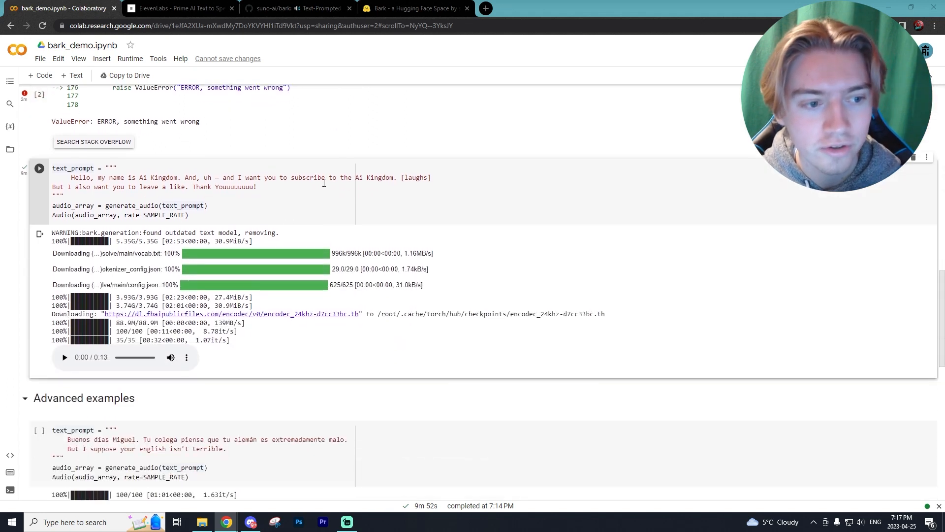
Rerun the Ai Kingdom promo prompt cell to regenerate its audio
{"action": "left_click", "coordinate": [72, 178]}
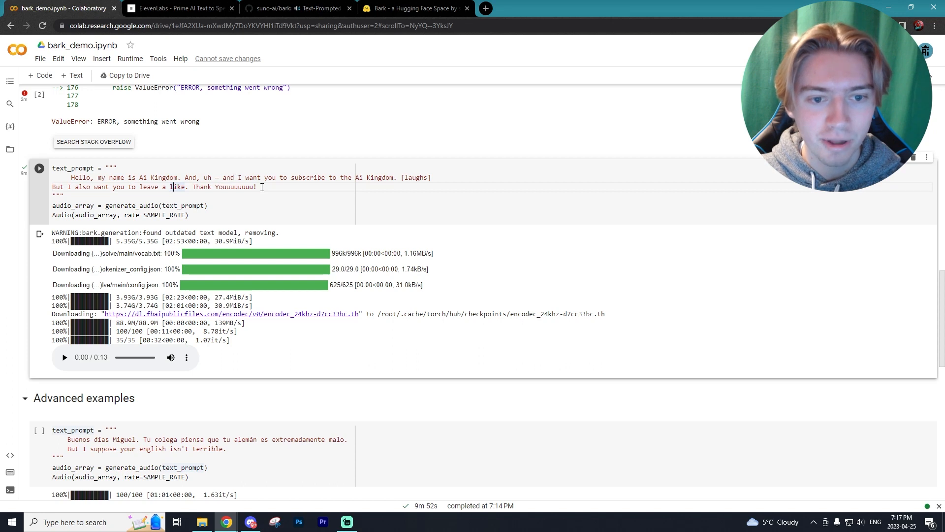
{"action": "left_click", "coordinate": [39, 168]}
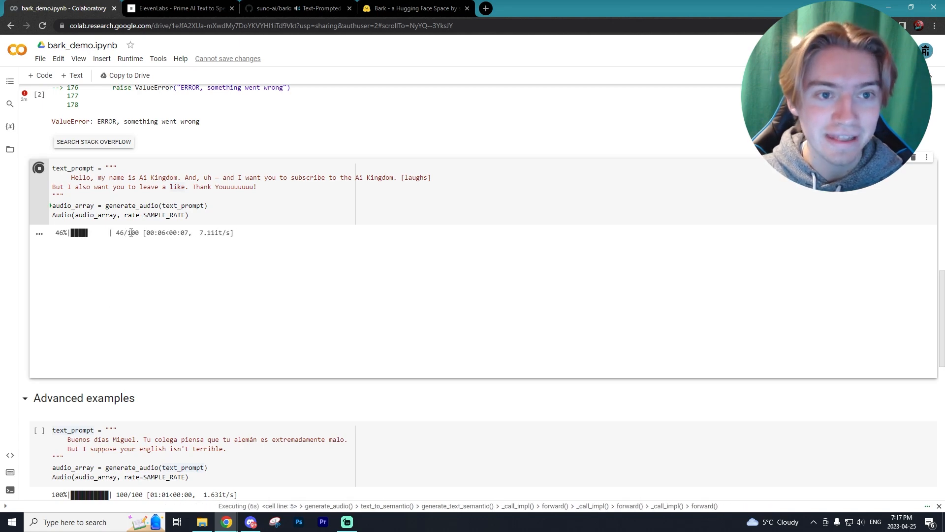
Peek at the Hugging Face Bark Space, then land on the suno-ai/bark GitHub repository
{"action": "left_click", "coordinate": [414, 8]}
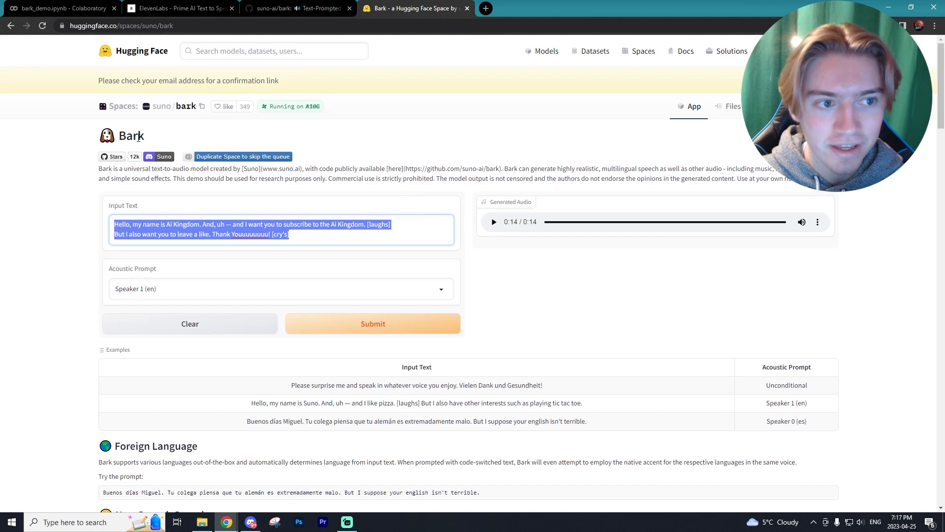
{"action": "left_click", "coordinate": [62, 8]}
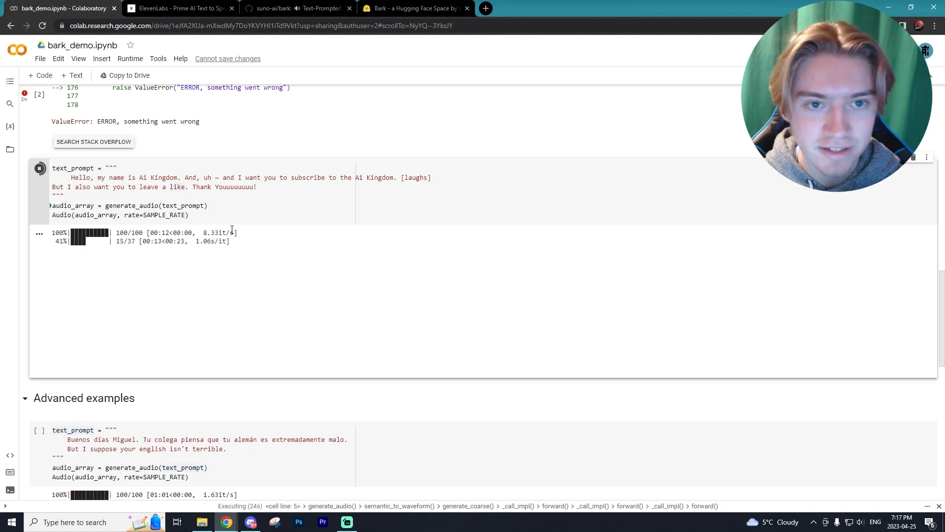
{"action": "left_click", "coordinate": [289, 8]}
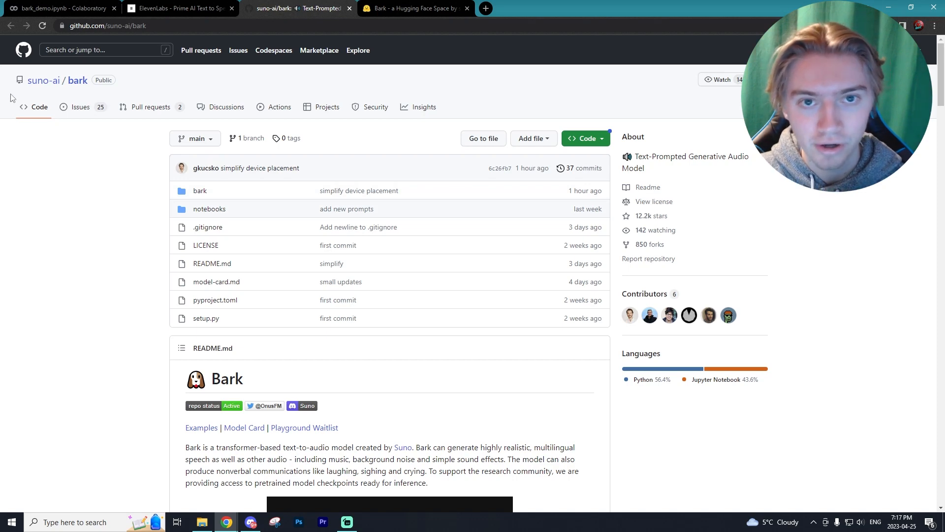
Return to the bark_demo.ipynb Colab notebook showing the finished 14-second clip
{"action": "key", "text": "ctrl+1"}
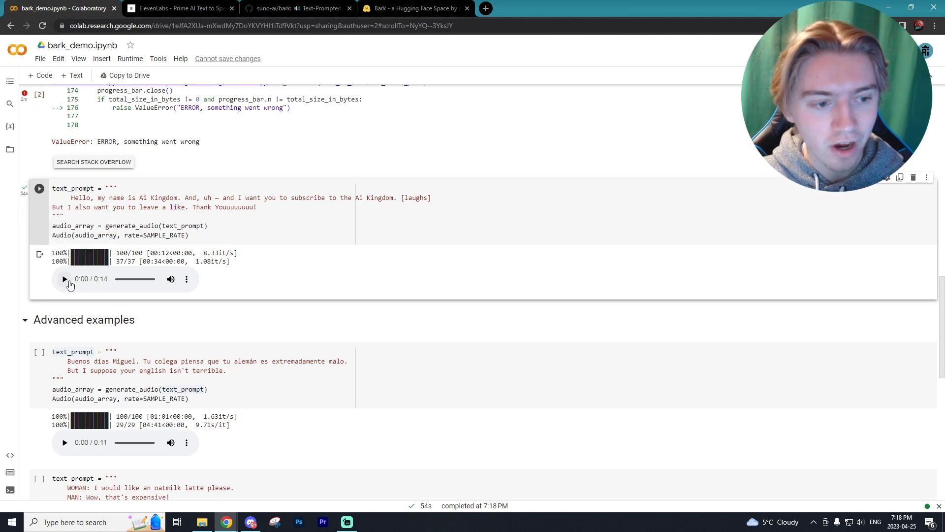
{"action": "mouse_move", "coordinate": [538, 269]}
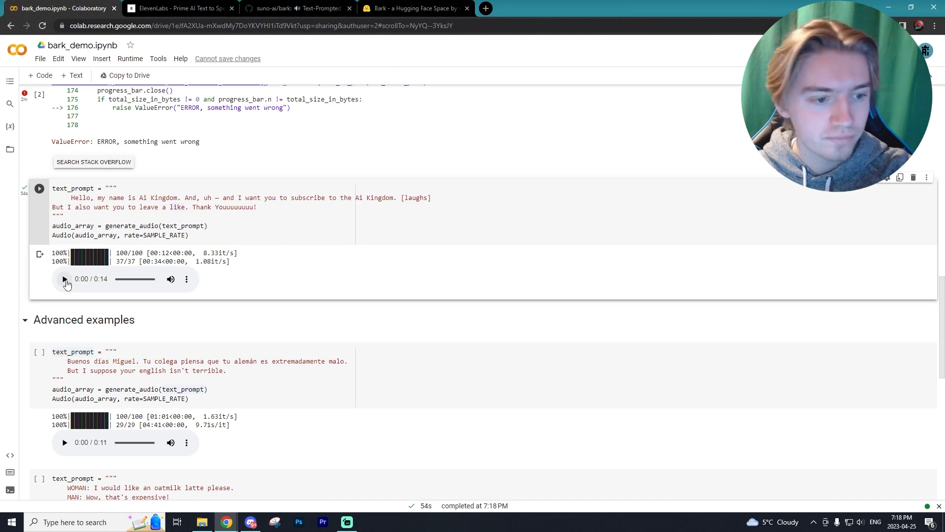
Play the 14-second Ai Kingdom clip, then switch to the Hugging Face Bark Space
{"action": "left_click", "coordinate": [65, 279]}
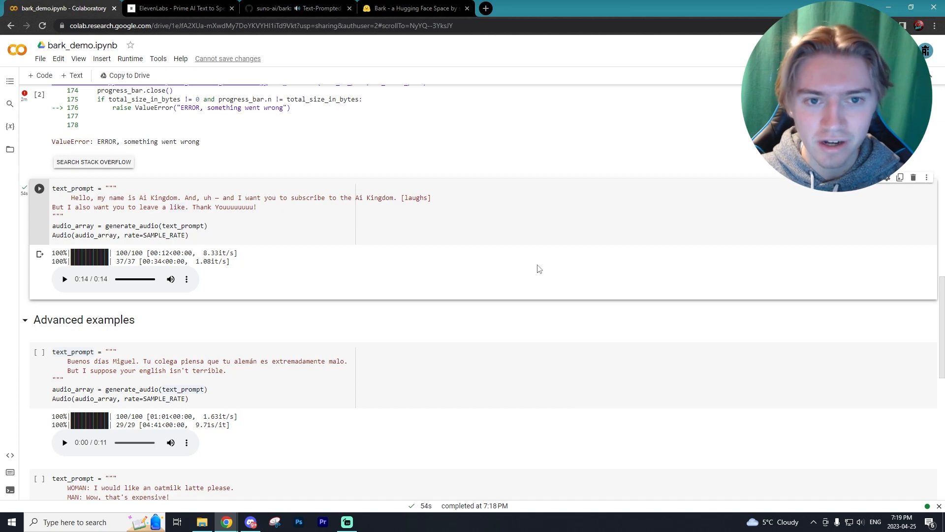
{"action": "key", "text": "ctrl+Tab"}
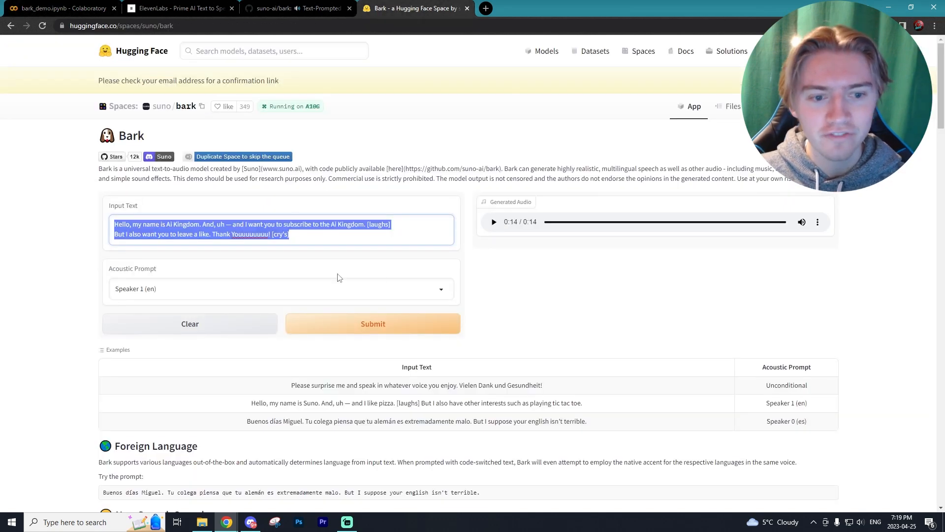
Check the speaker voice list leaving Speaker 1 (en), then return to the Colab notebook
{"action": "left_click", "coordinate": [184, 288]}
{"action": "left_click", "coordinate": [544, 262]}
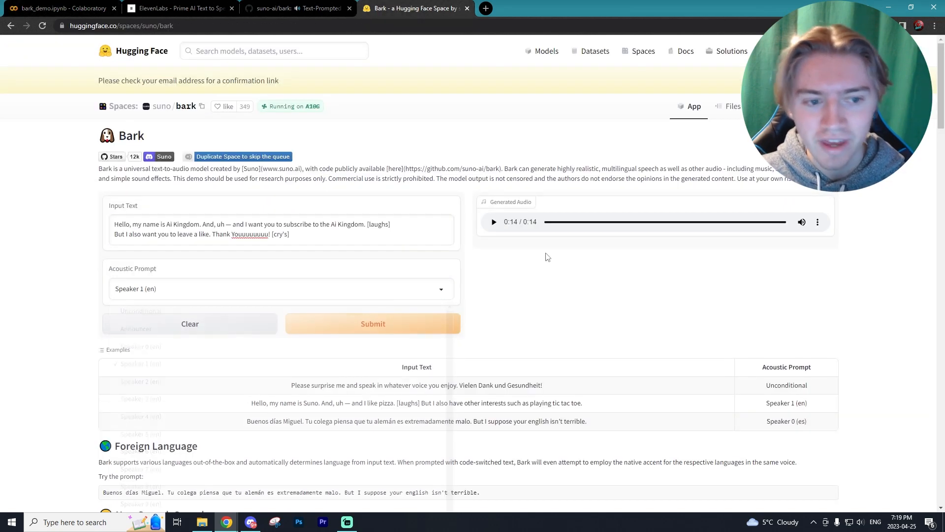
{"action": "left_click", "coordinate": [42, 8]}
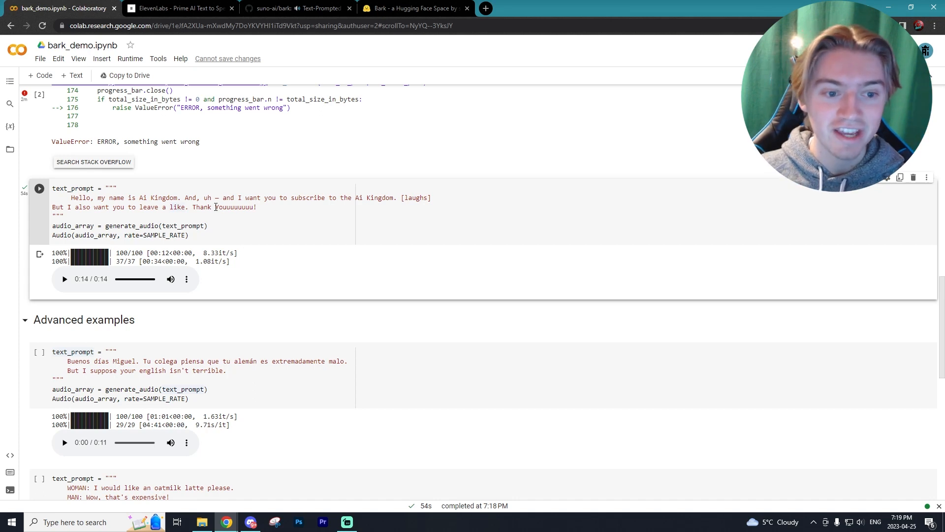
Highlight the drawn-out thank-you word and glance at the clip's extra options menu
{"action": "left_click_drag", "start_coordinate": [216, 207], "coordinate": [262, 207]}
{"action": "left_click", "coordinate": [263, 217]}
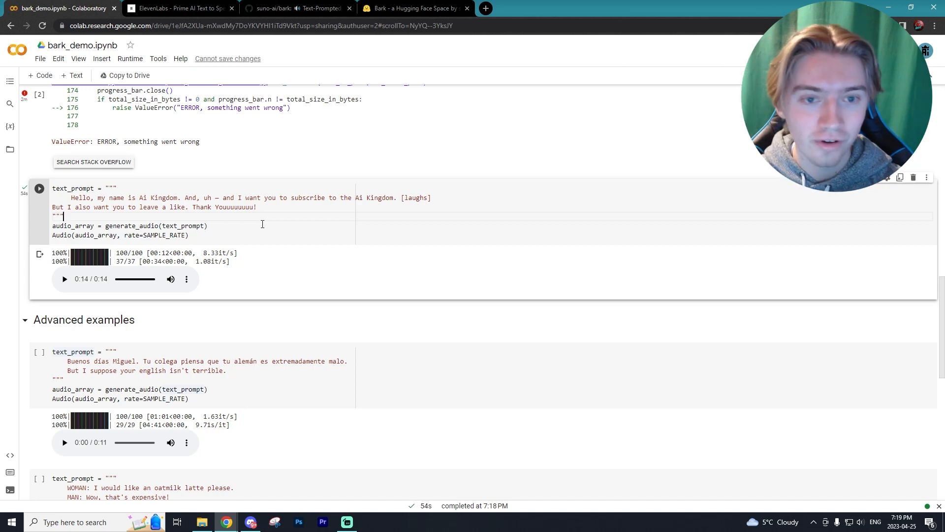
{"action": "left_click", "coordinate": [186, 278]}
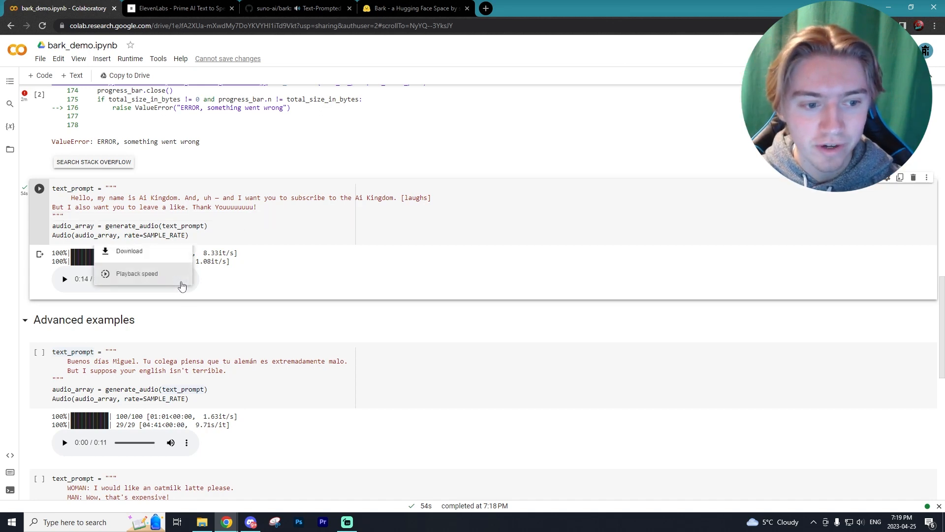
{"action": "left_click", "coordinate": [265, 294]}
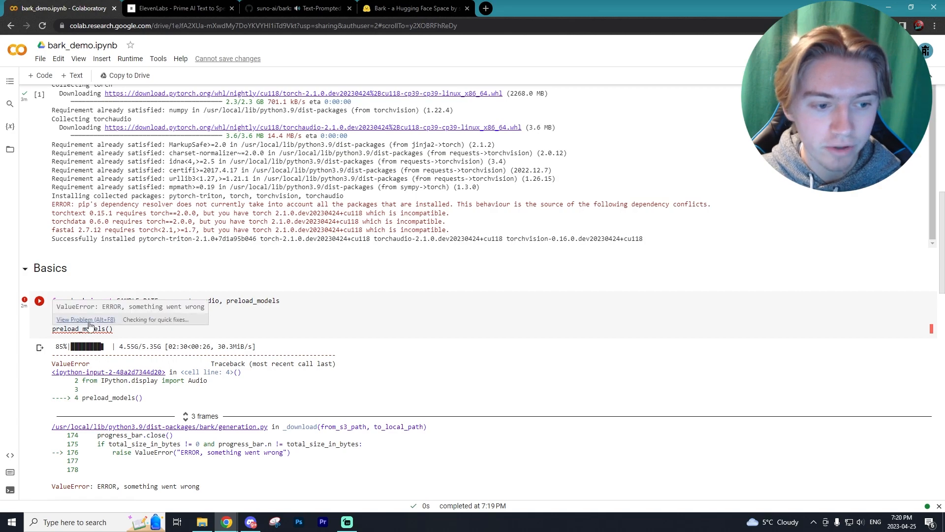
{"action": "scroll", "coordinate": [215, 360], "scroll_direction": "up", "scroll_amount": 5}
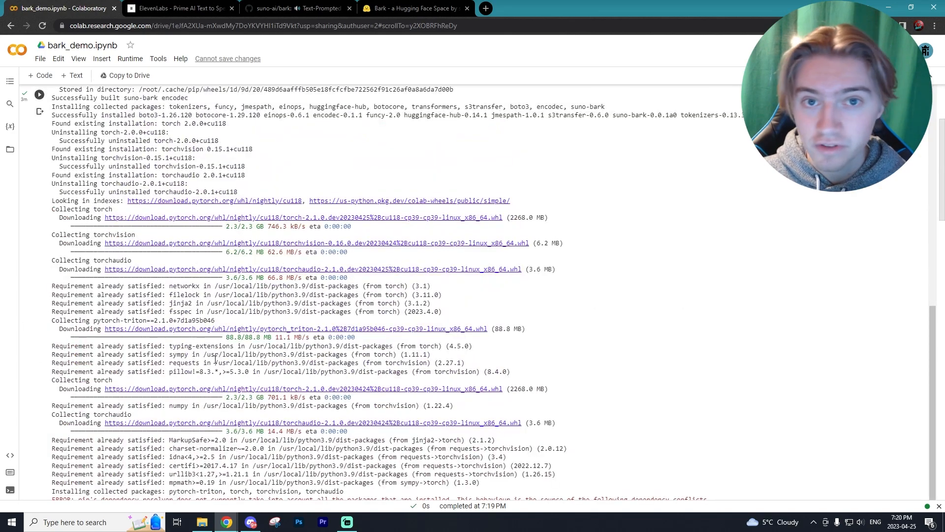
{"action": "scroll", "coordinate": [198, 312], "scroll_direction": "up", "scroll_amount": 5}
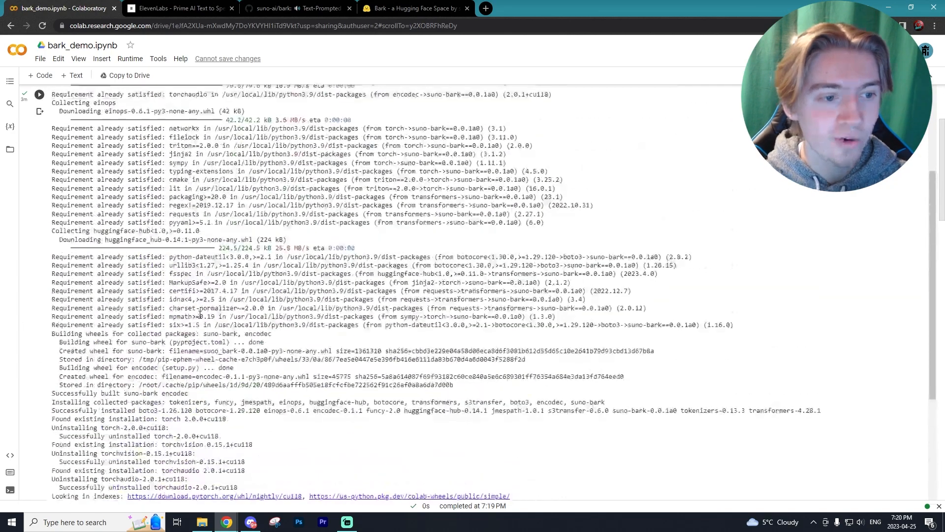
{"action": "scroll", "coordinate": [198, 313], "scroll_direction": "up", "scroll_amount": 5}
{"action": "scroll", "coordinate": [198, 317], "scroll_direction": "down", "scroll_amount": 2}
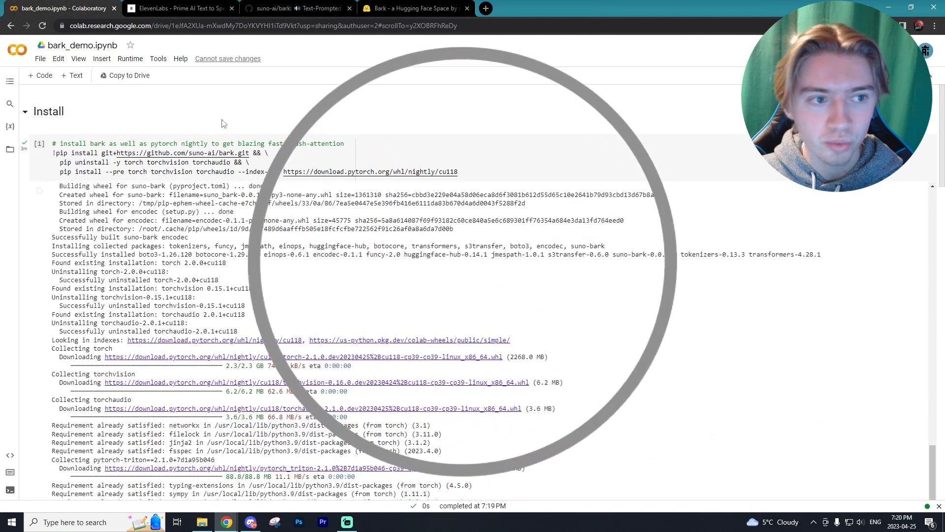
{"action": "scroll", "coordinate": [196, 323], "scroll_direction": "down", "scroll_amount": 10}
{"action": "scroll", "coordinate": [208, 222], "scroll_direction": "down", "scroll_amount": 10}
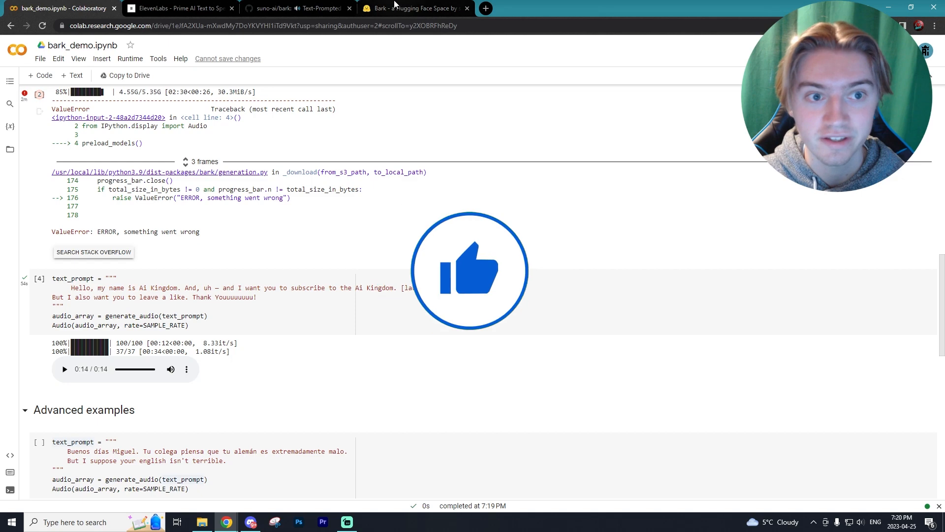
Switch to the suno-ai/bark GitHub README at its License section
{"action": "left_click", "coordinate": [295, 8]}
{"action": "scroll", "coordinate": [283, 214], "scroll_direction": "down", "scroll_amount": 5}
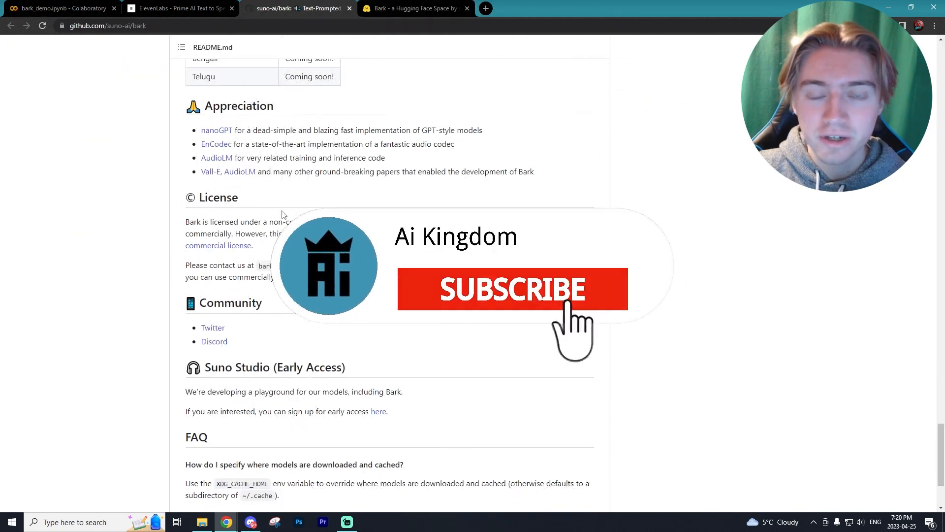